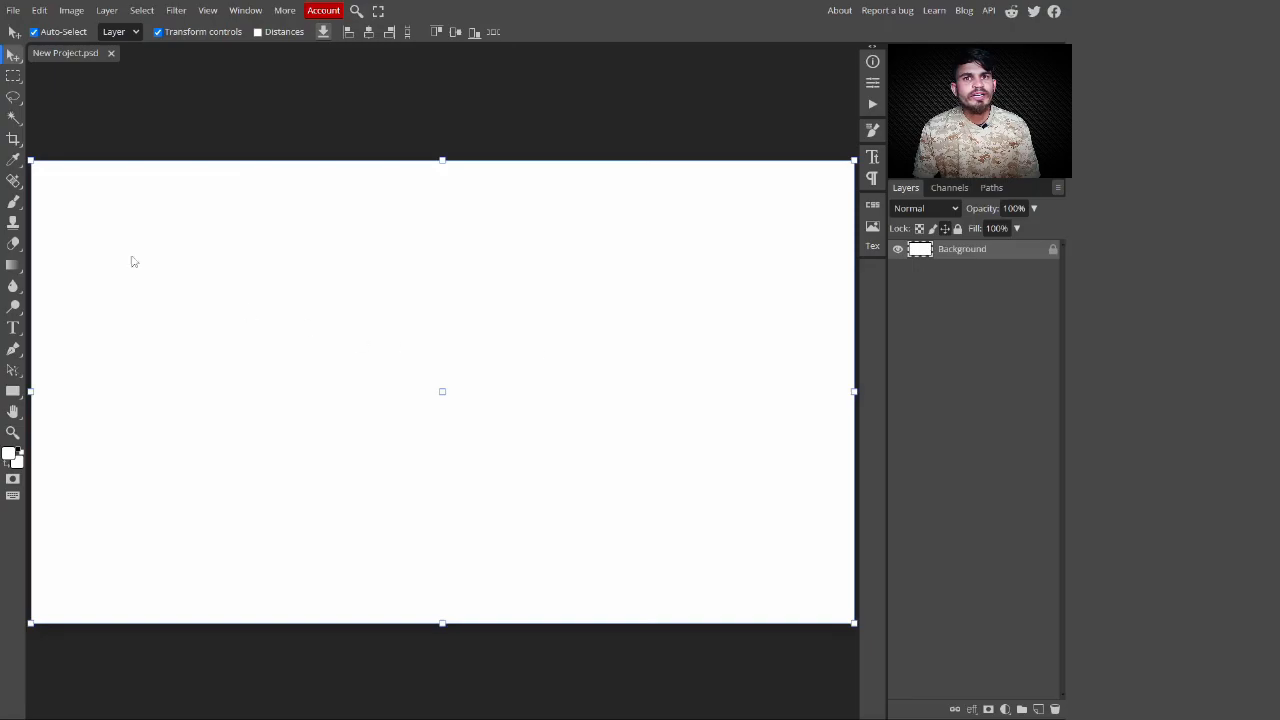
- Create a new 1280 by 720 pixel project at 72 DPI with a white background
left_click(14, 10)
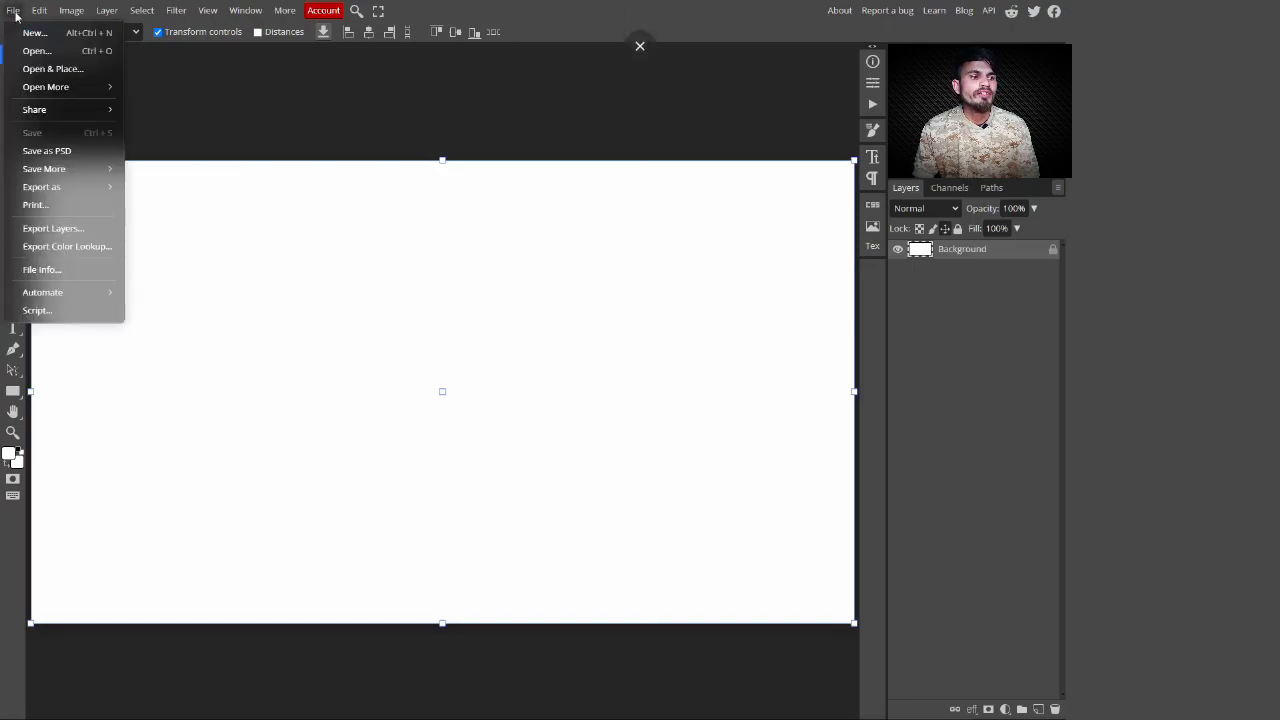
left_click(61, 33)
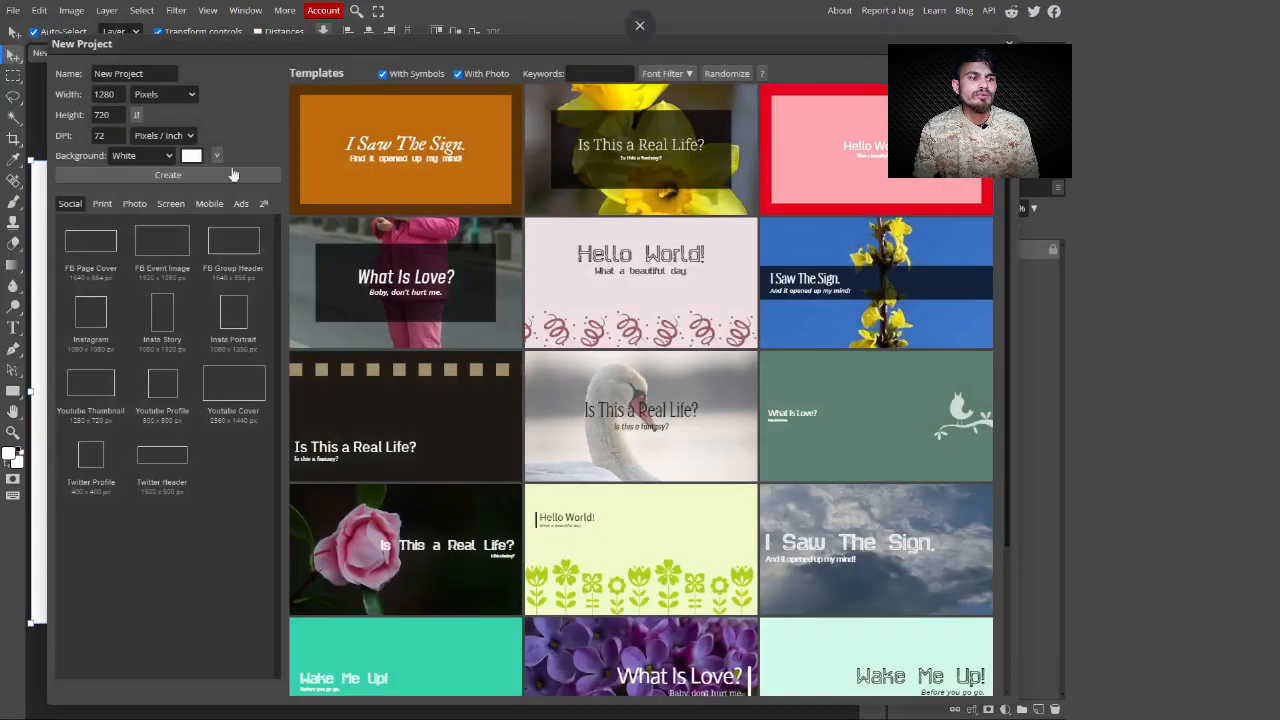
left_click(106, 95)
left_click(106, 117)
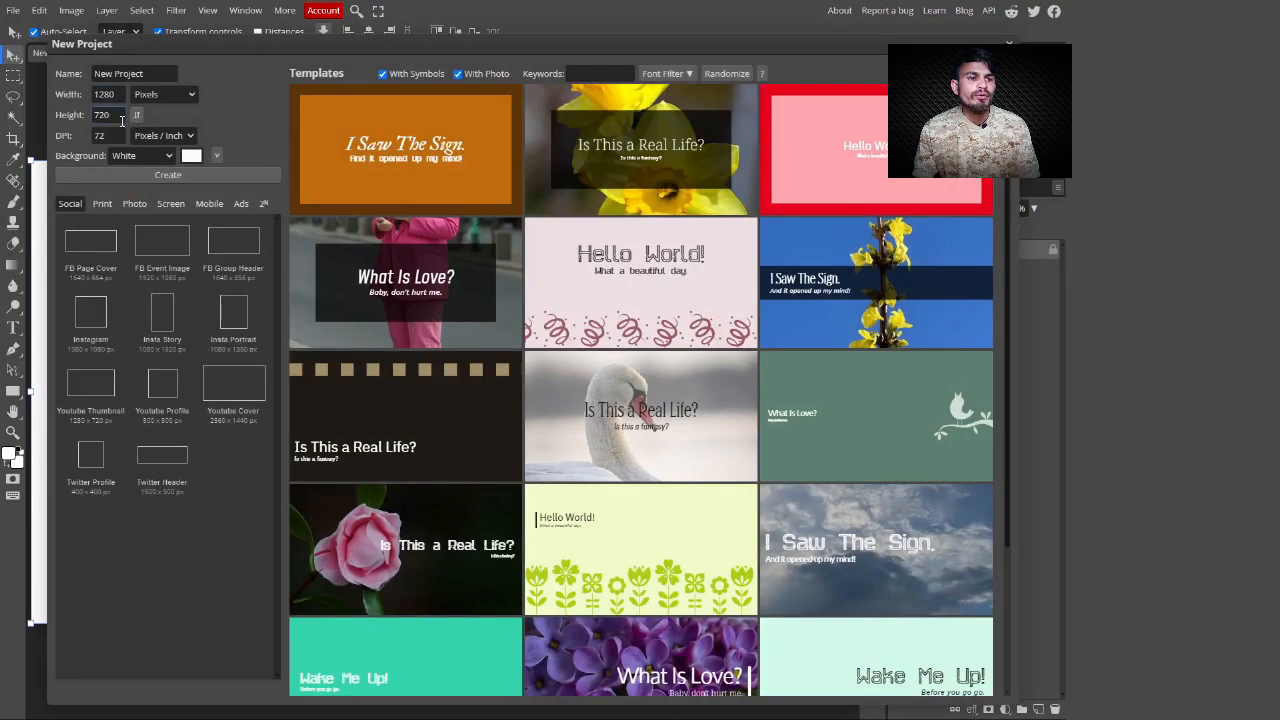
left_click(100, 98)
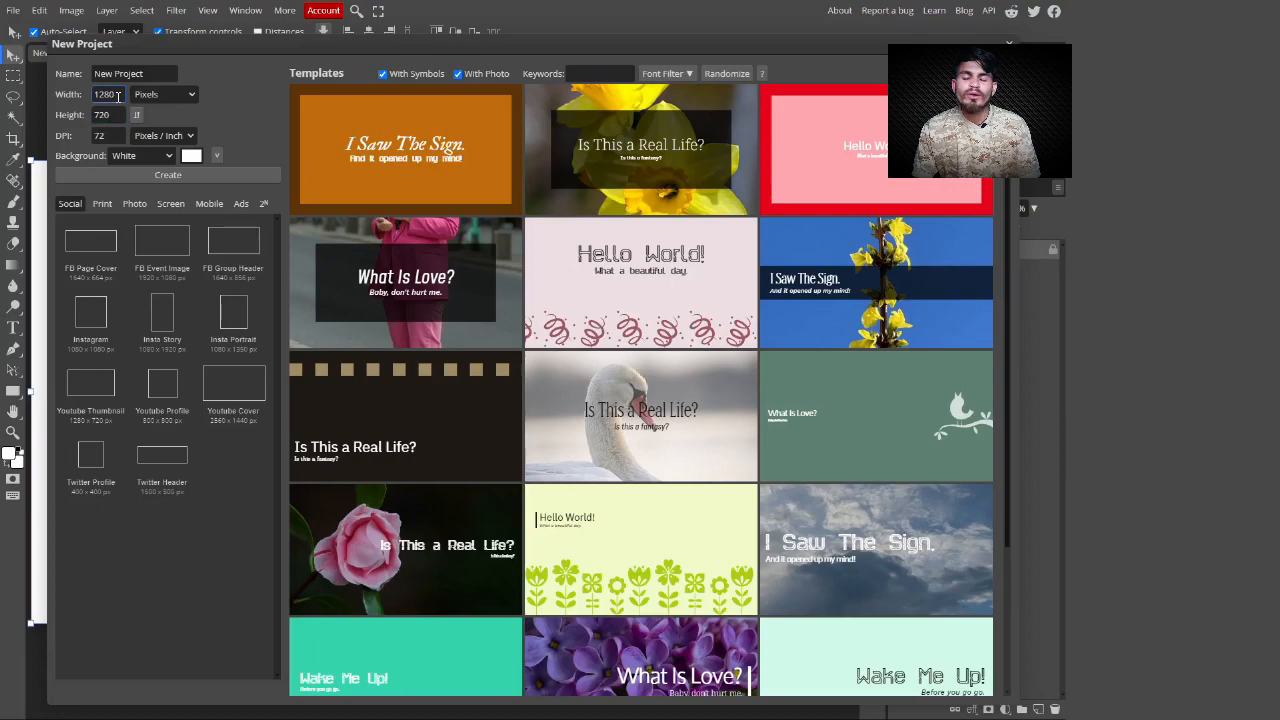
left_click(169, 176)
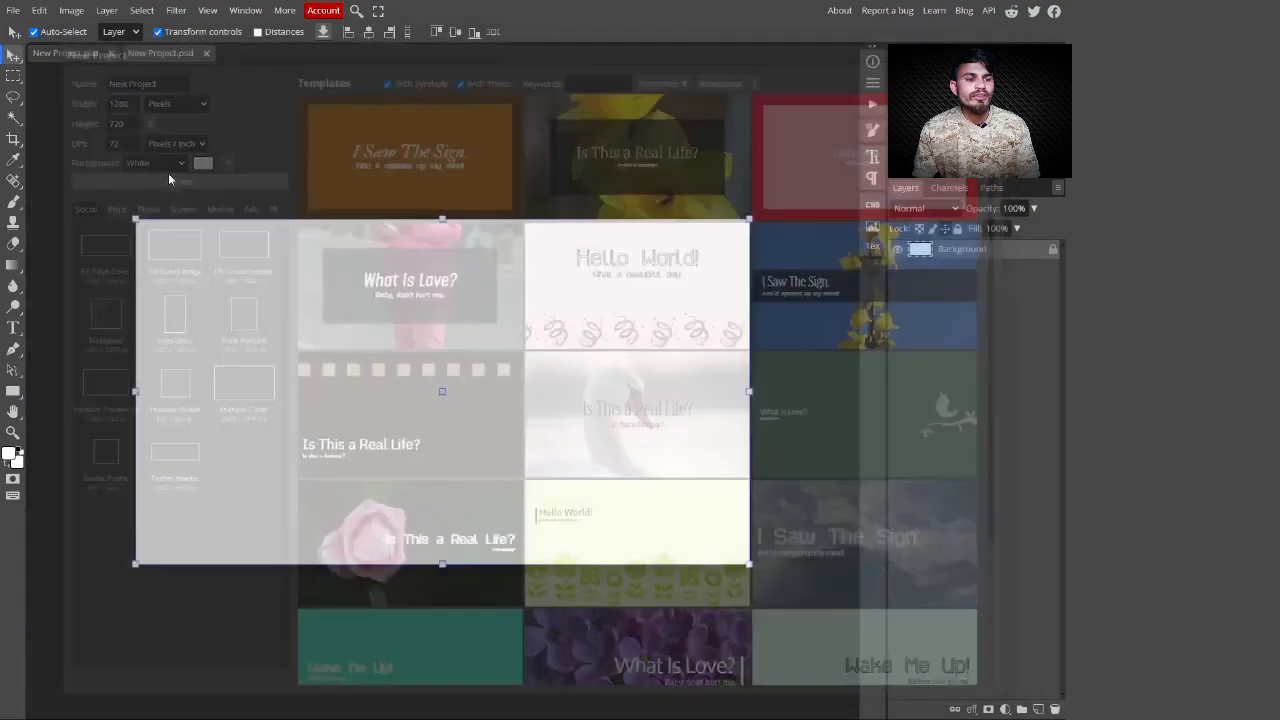
key("ctrl+0")
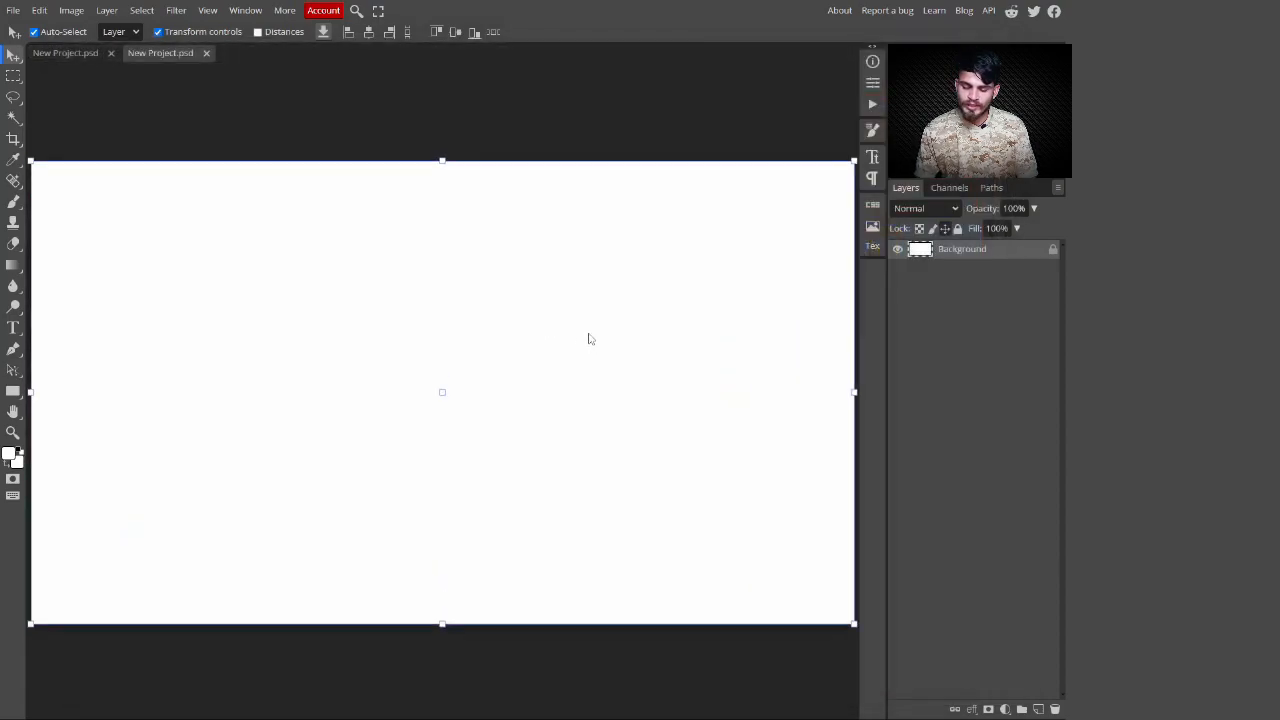
- Add a solid color fill layer above the background using the color d4b400
left_click(1005, 709)
left_click(997, 331)
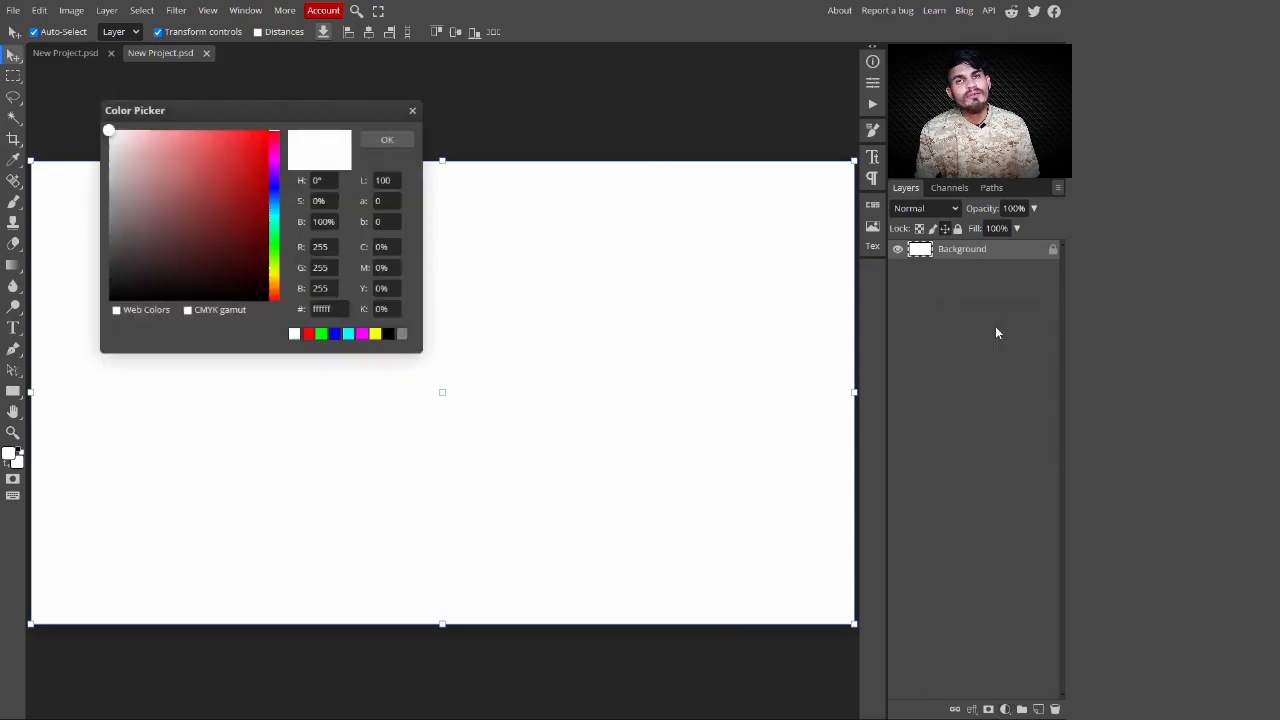
left_click_drag(297, 112, 870, 327)
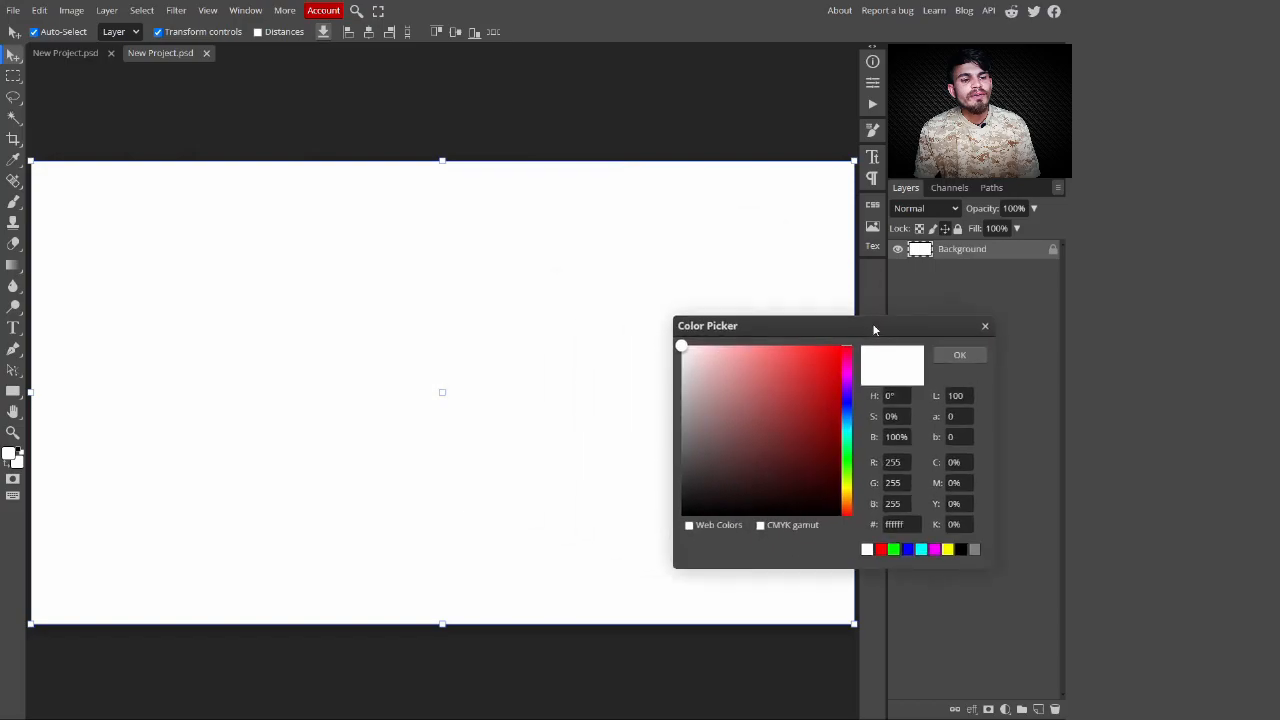
left_click_drag(846, 377, 849, 490)
left_click_drag(837, 420, 843, 386)
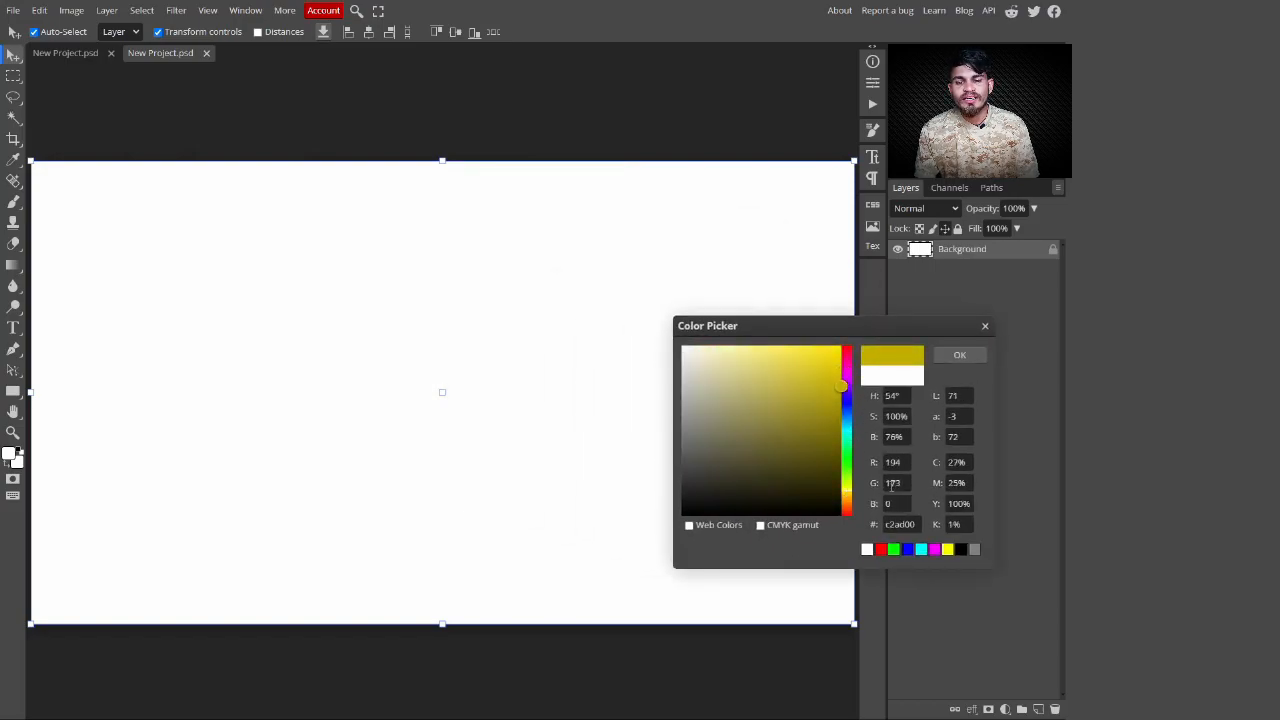
double_click(907, 527)
type("d4b400")
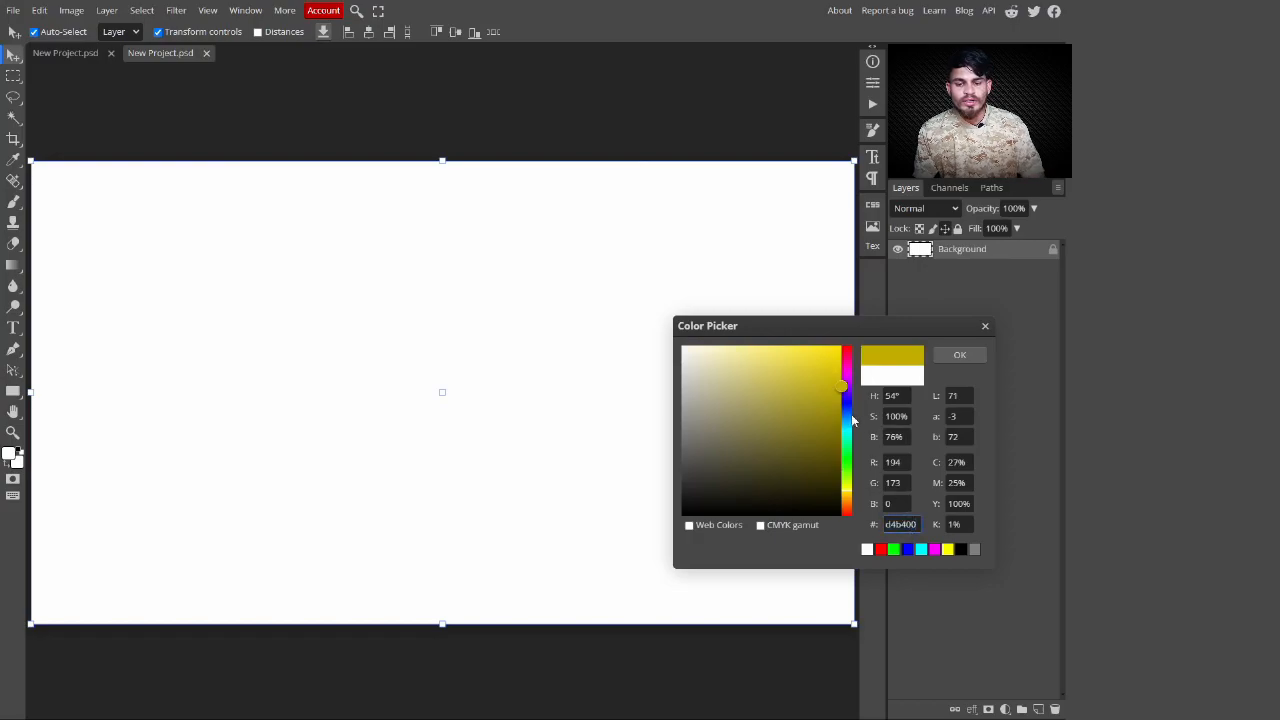
left_click(955, 358)
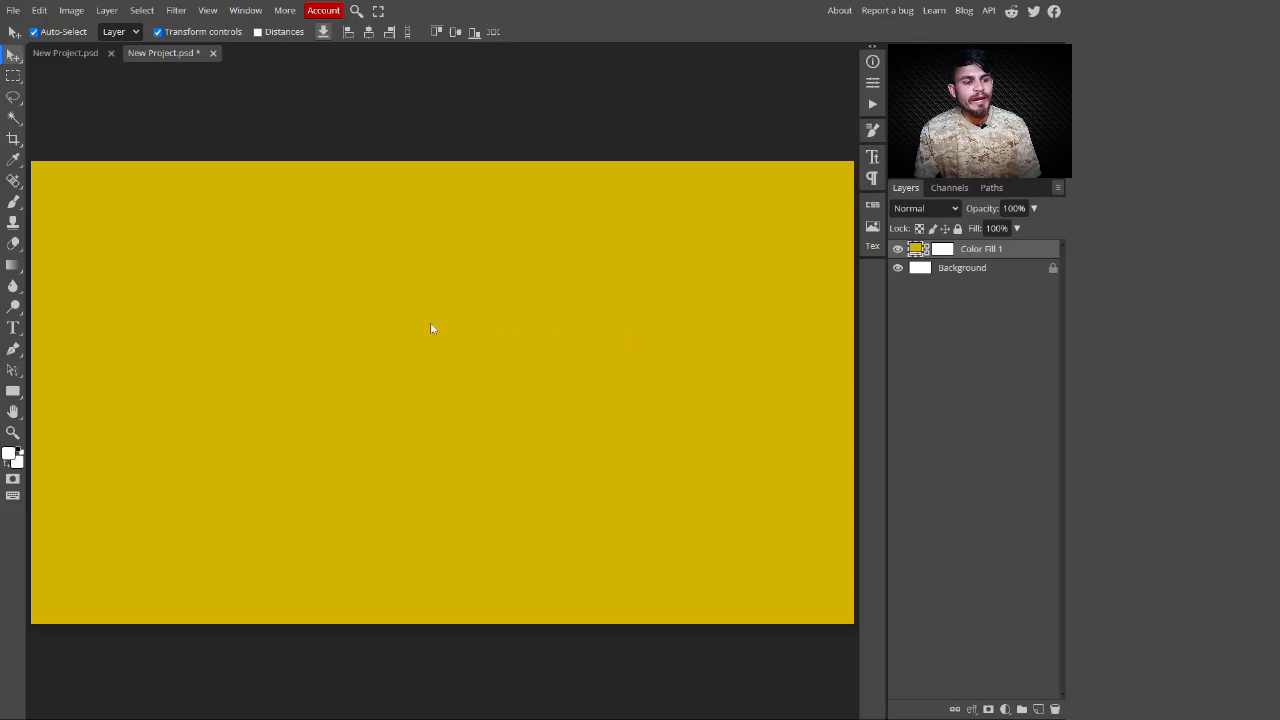
- Start a text layer in the upper-left area of the canvas with size 150 px and white color
left_click(13, 328)
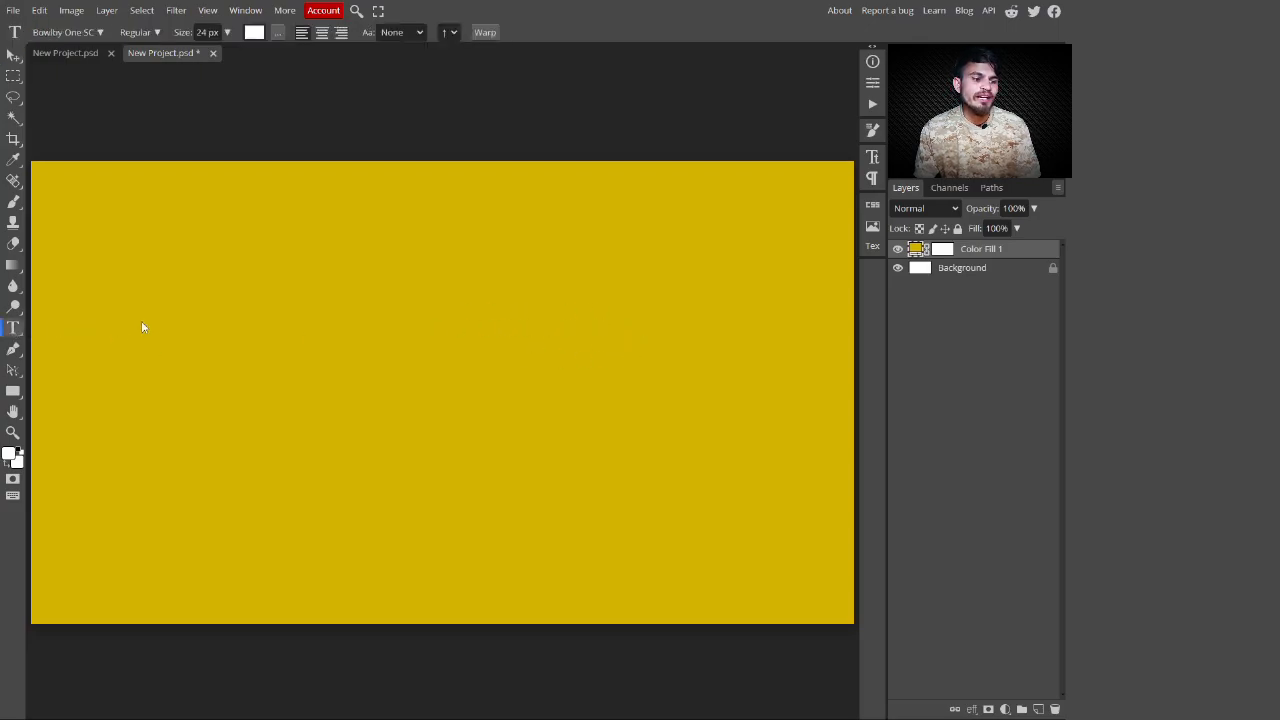
left_click(249, 314)
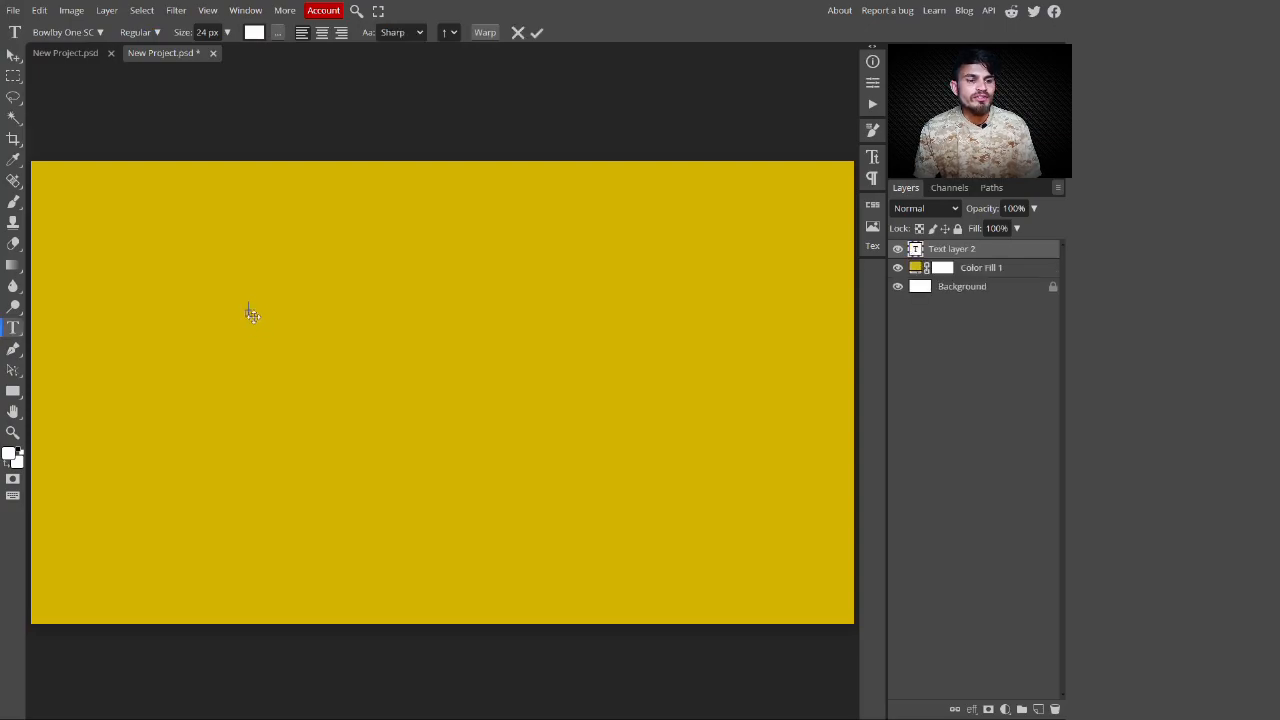
left_click(228, 33)
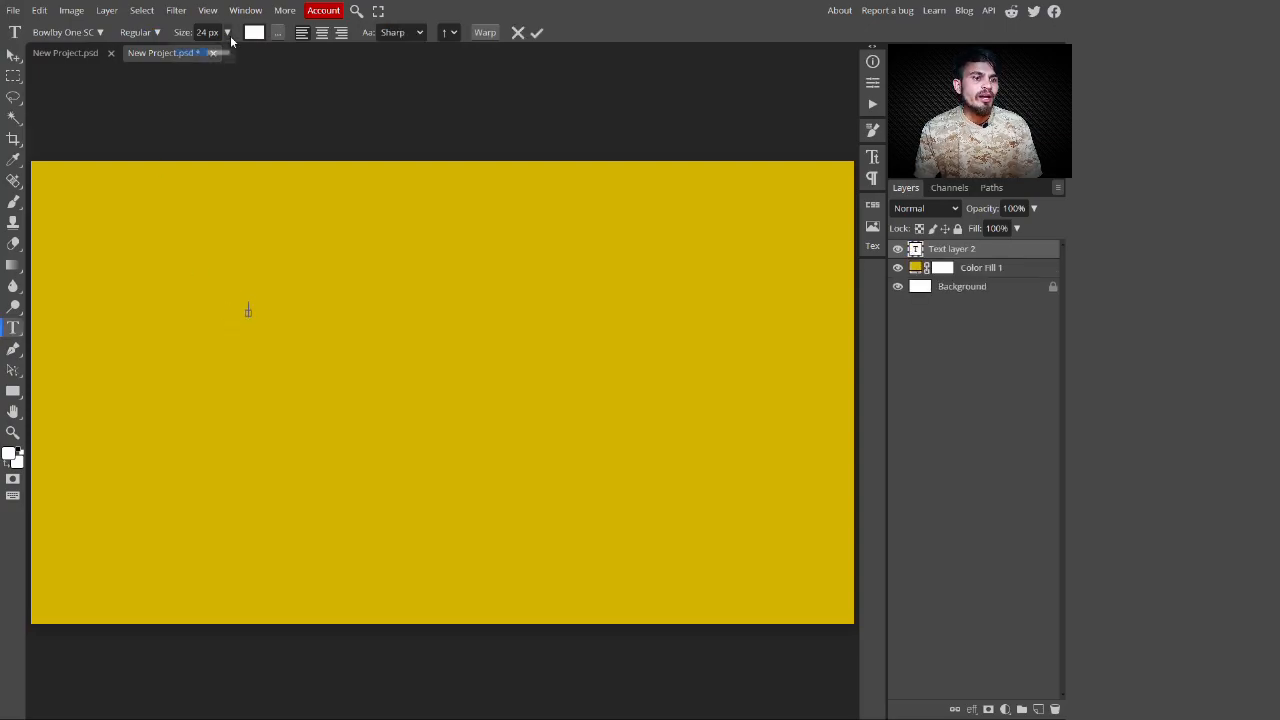
left_click_drag(208, 53, 244, 59)
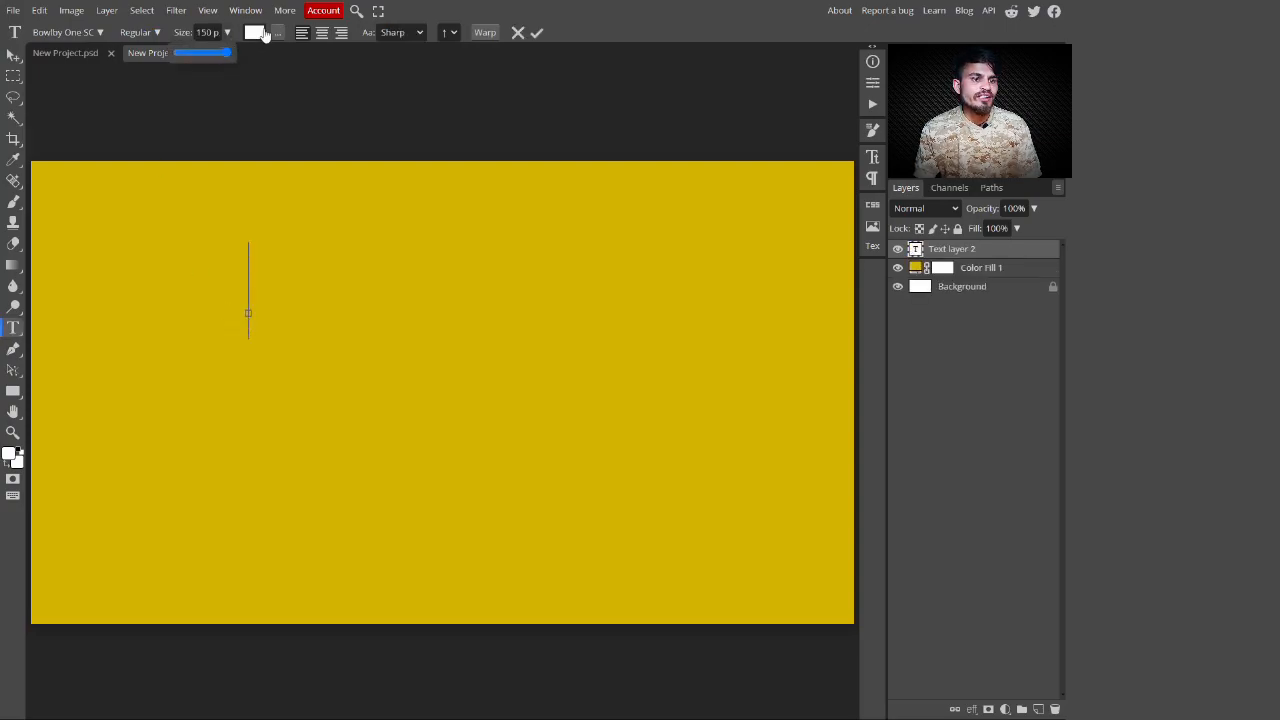
left_click(254, 33)
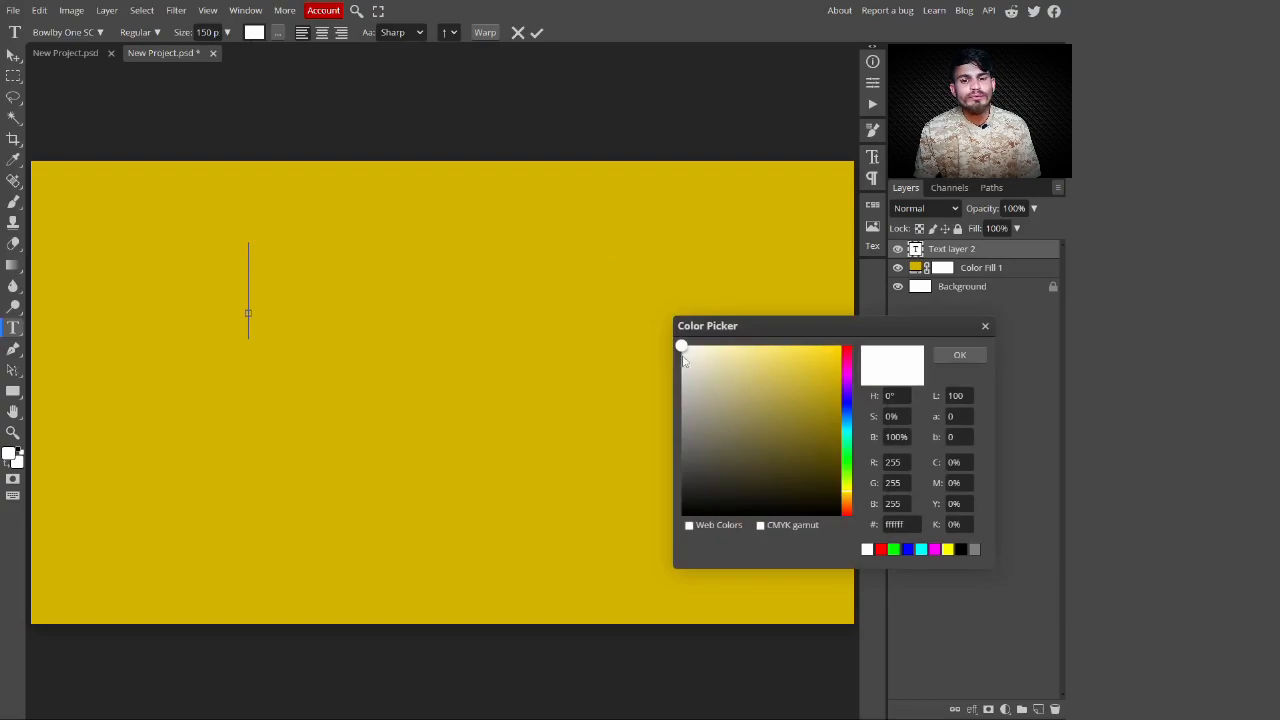
left_click(963, 357)
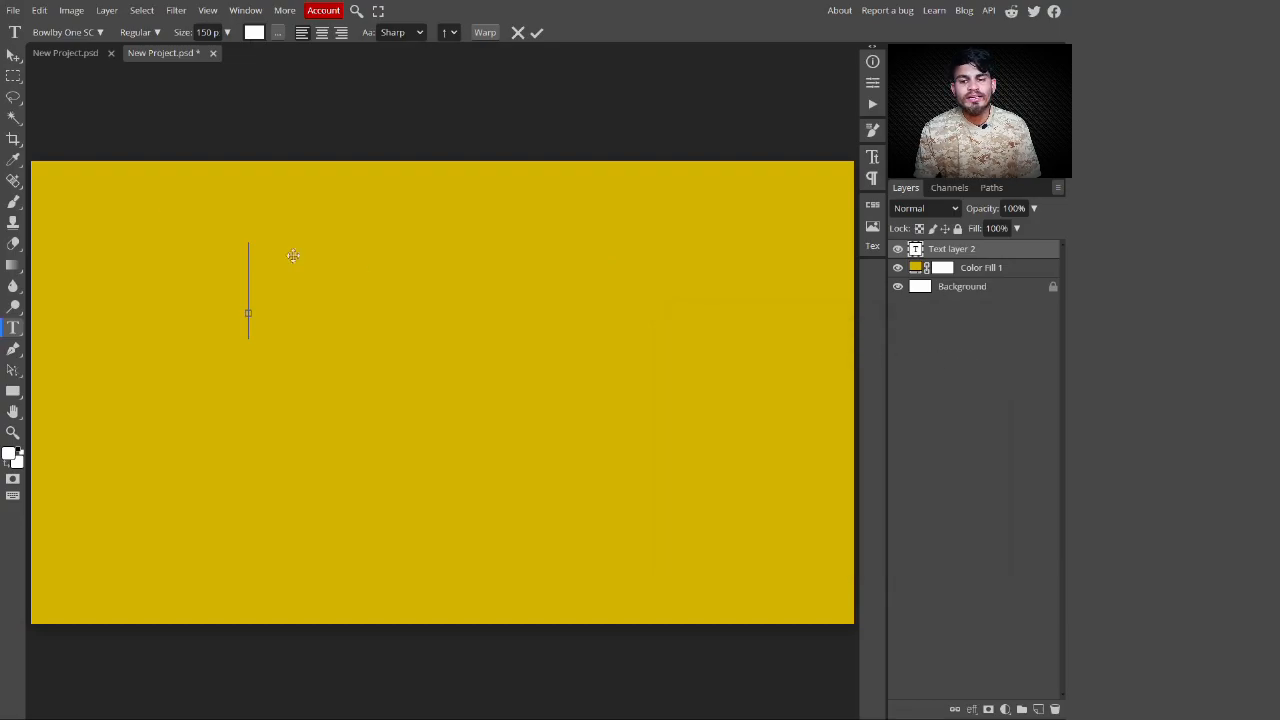
left_click(98, 33)
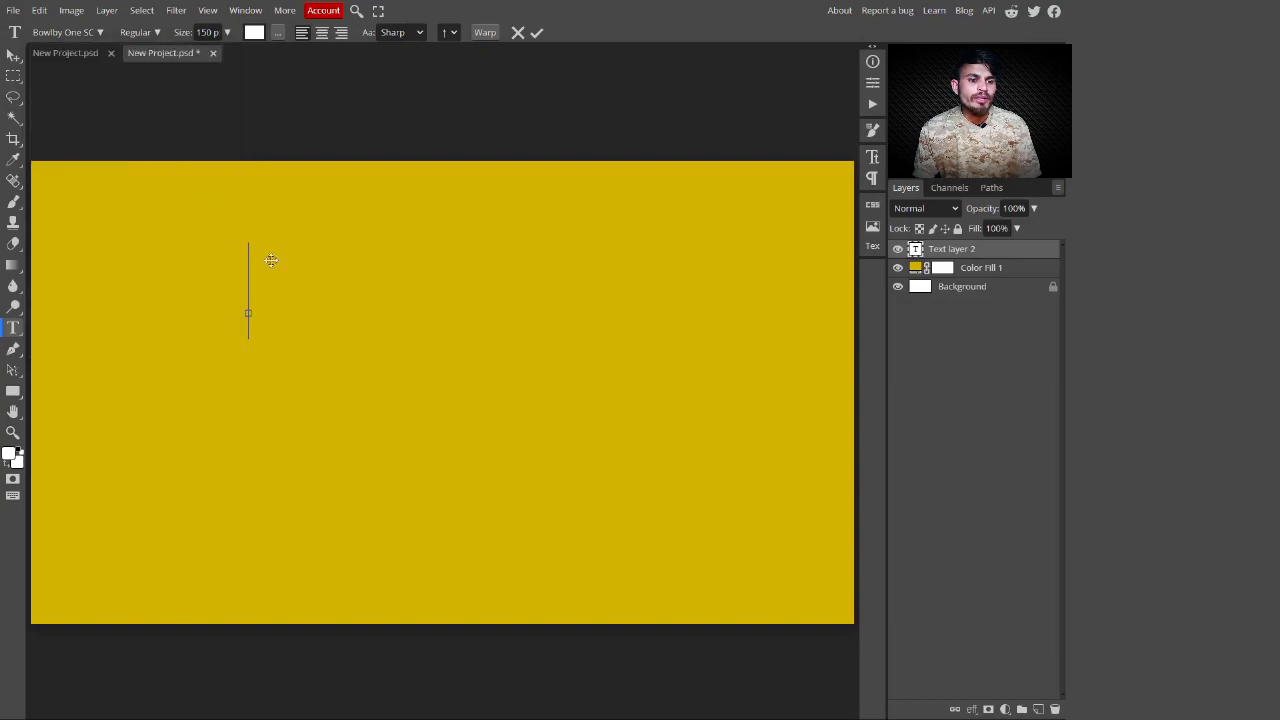
- Enter "DROP" and "SHADOW" on two lines in the text layer and commit the text
type("D")
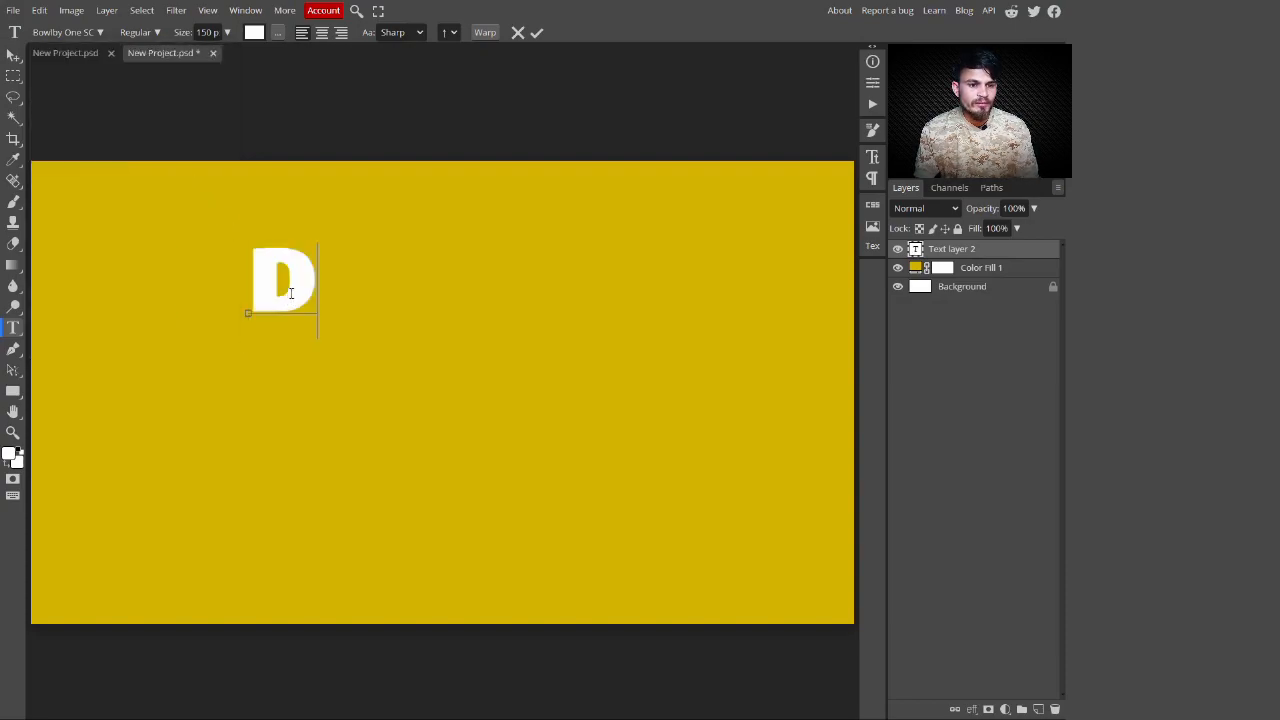
type("ROP")
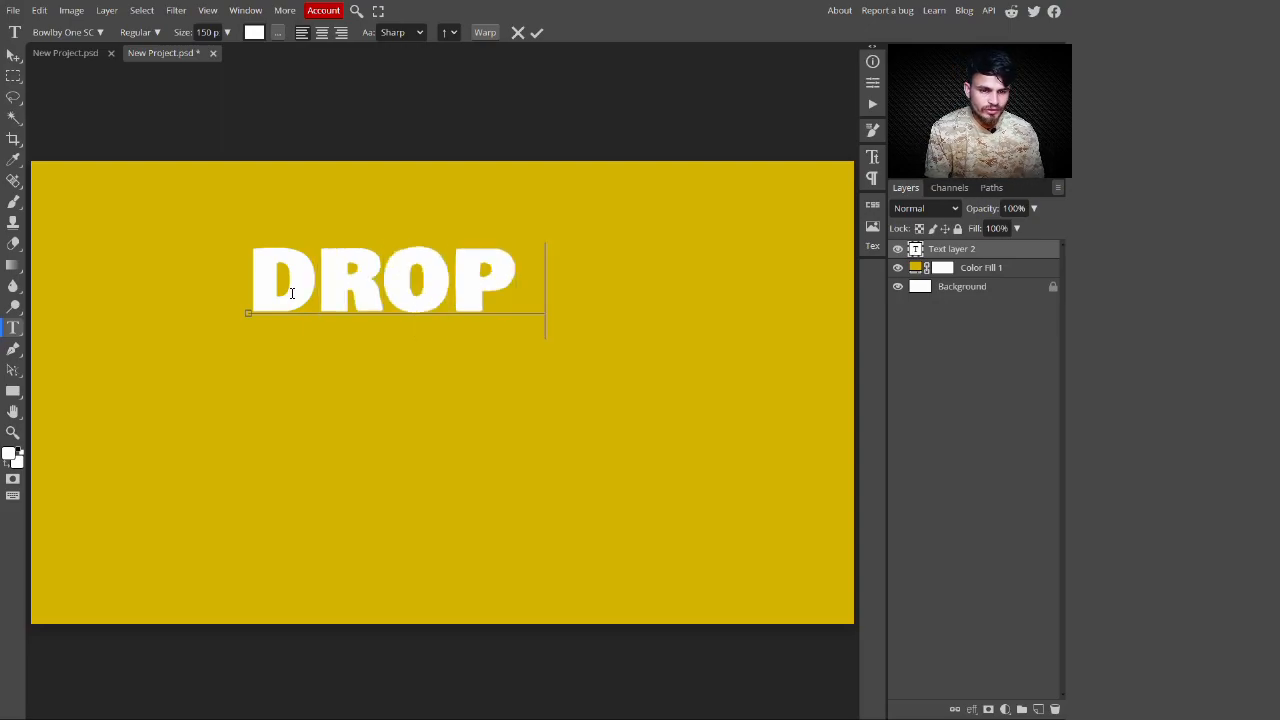
key("Return")
type("SH")
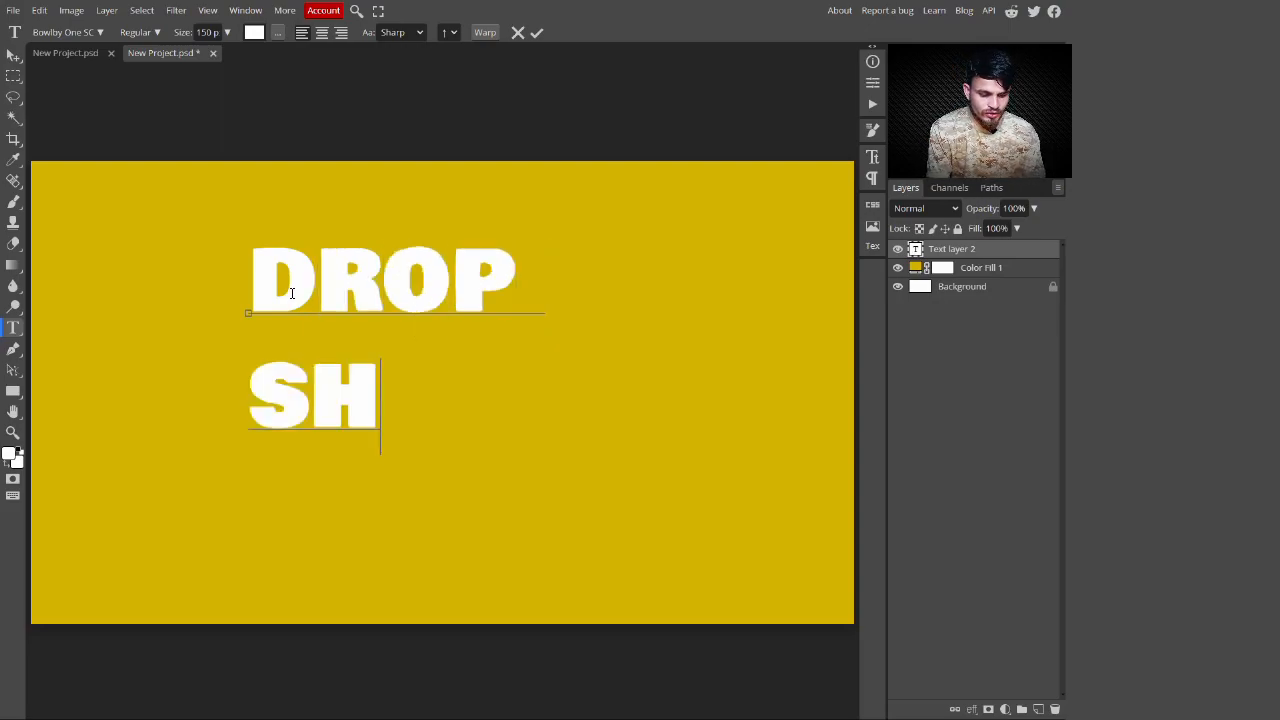
type("ADOW")
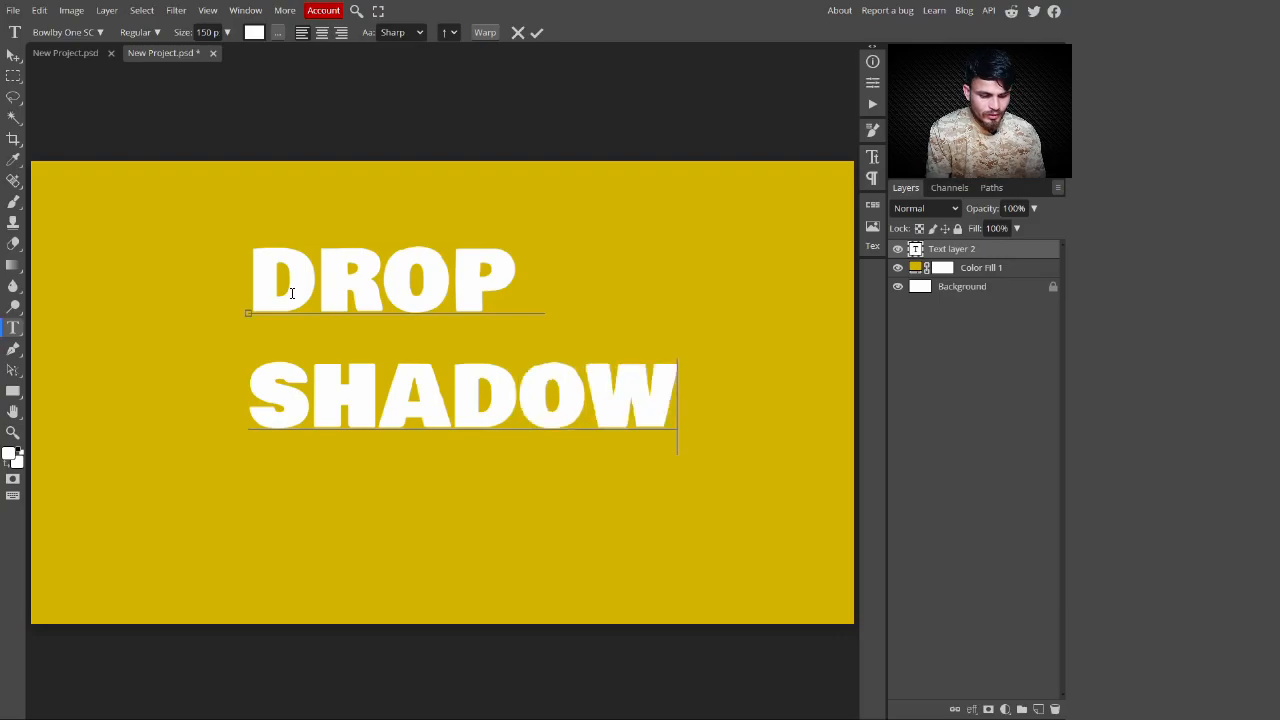
left_click(961, 287)
left_click(990, 252)
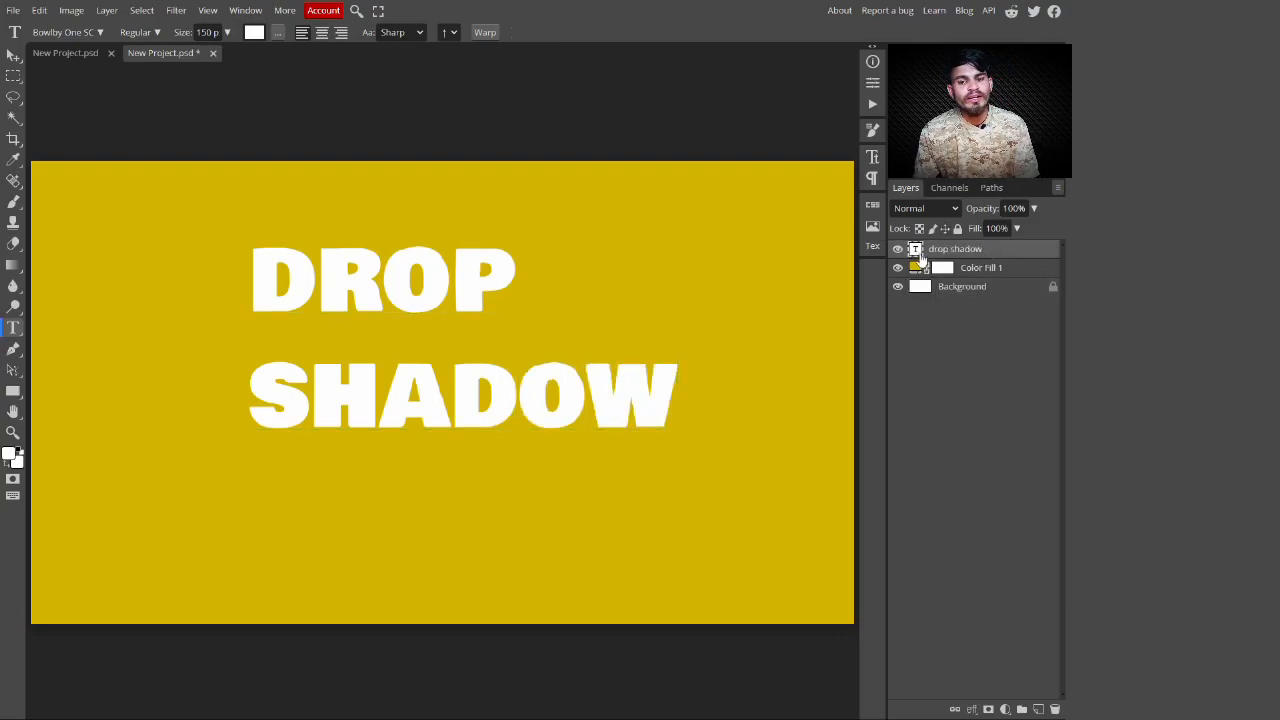
- Center-align the two text lines and move the text to the middle of the canvas
left_click(320, 33)
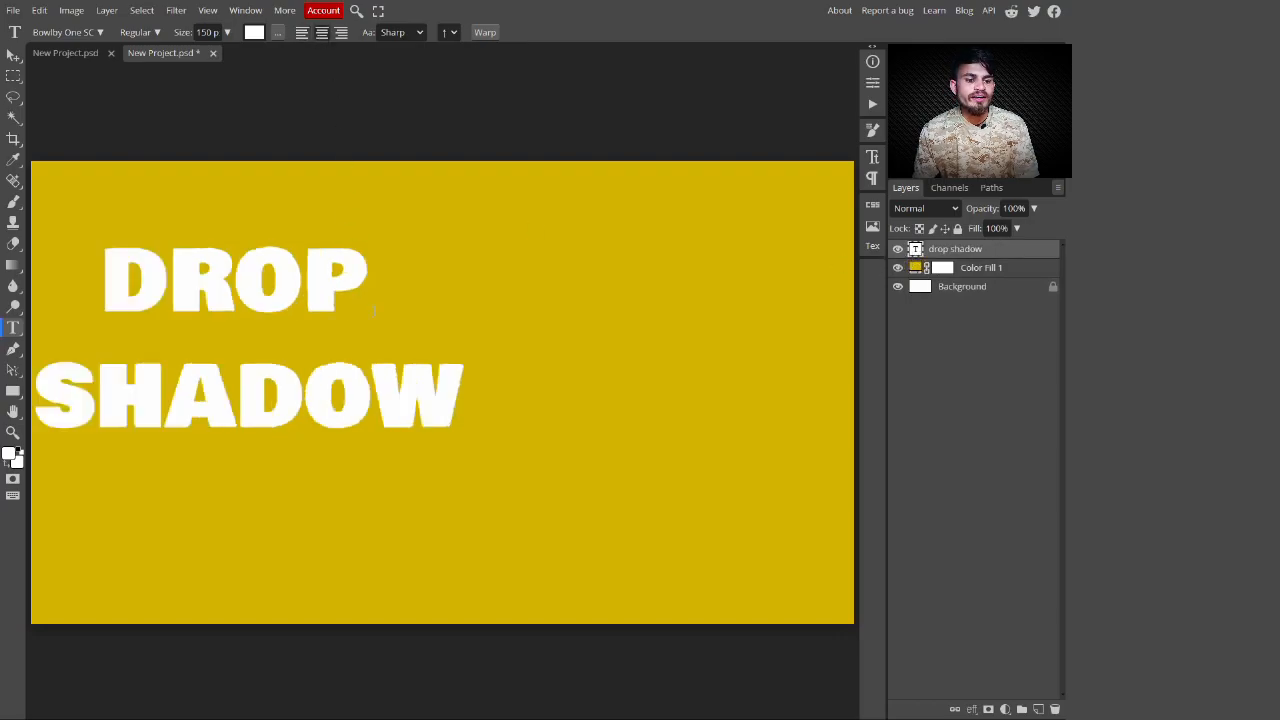
key("v")
left_click_drag(369, 342, 557, 394)
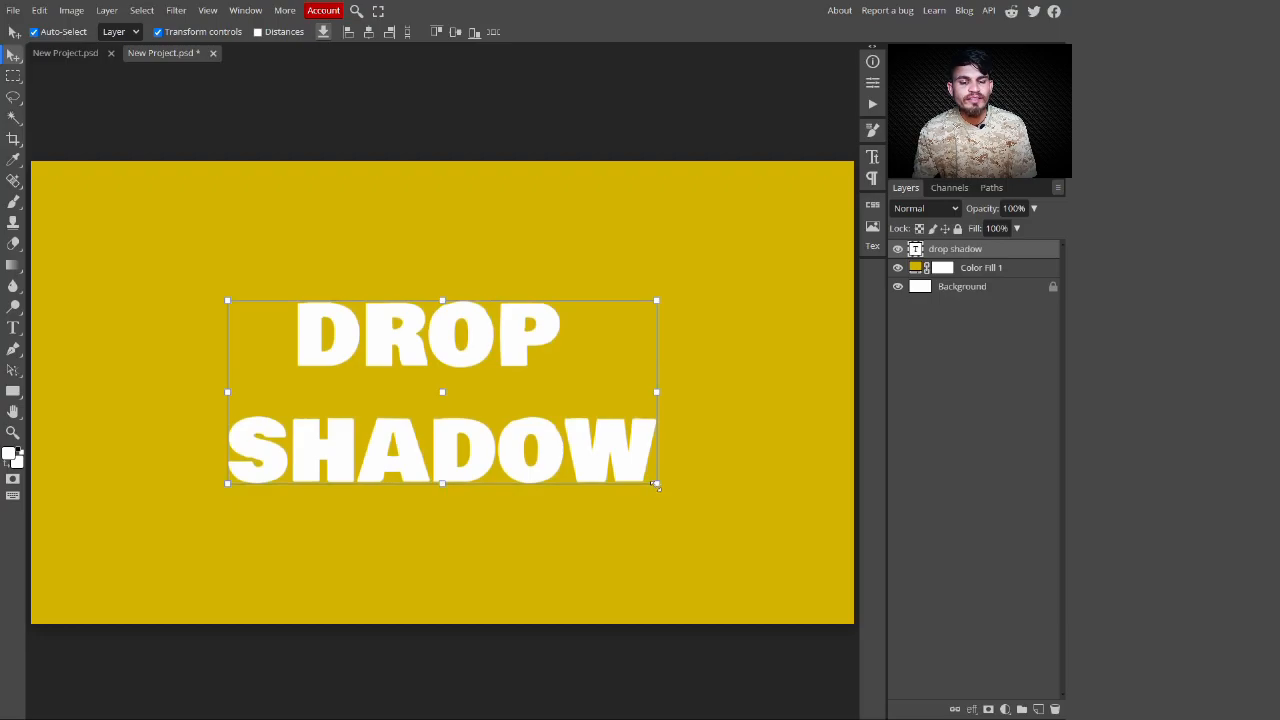
- Scale the text proportionally to about 125% and convert its layer to a smart object
left_click_drag(657, 490, 696, 520)
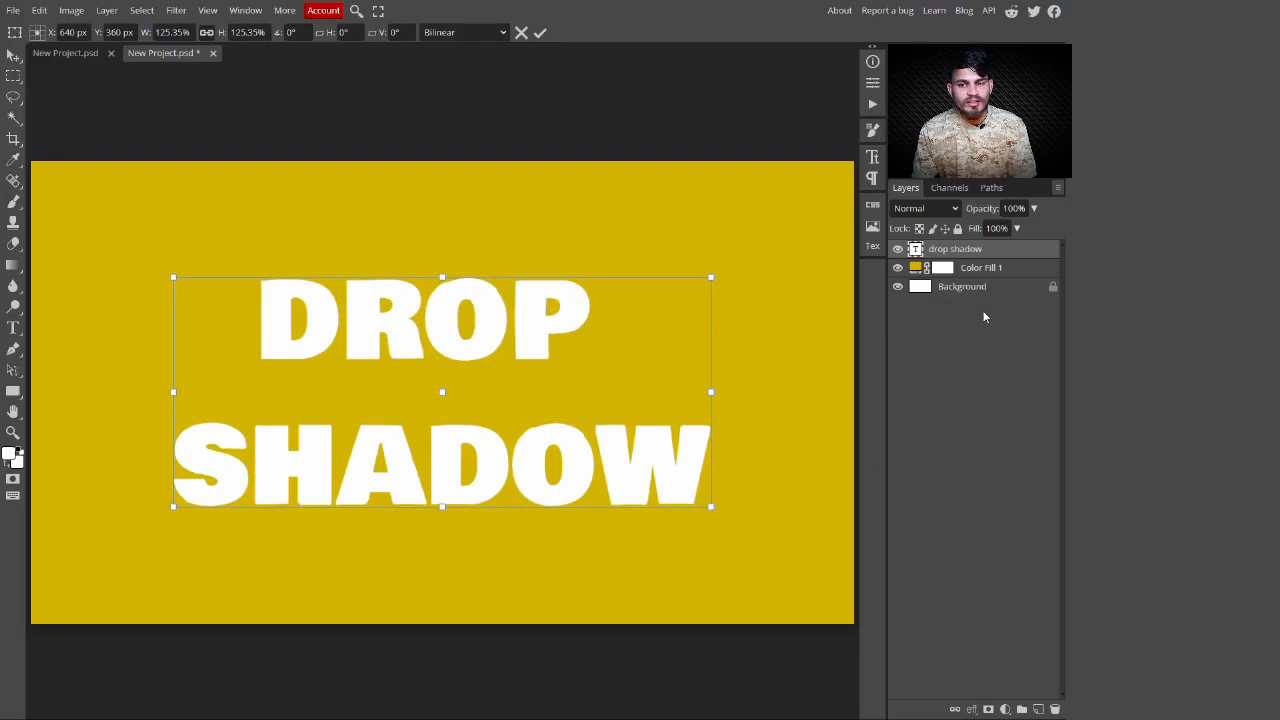
right_click(995, 256)
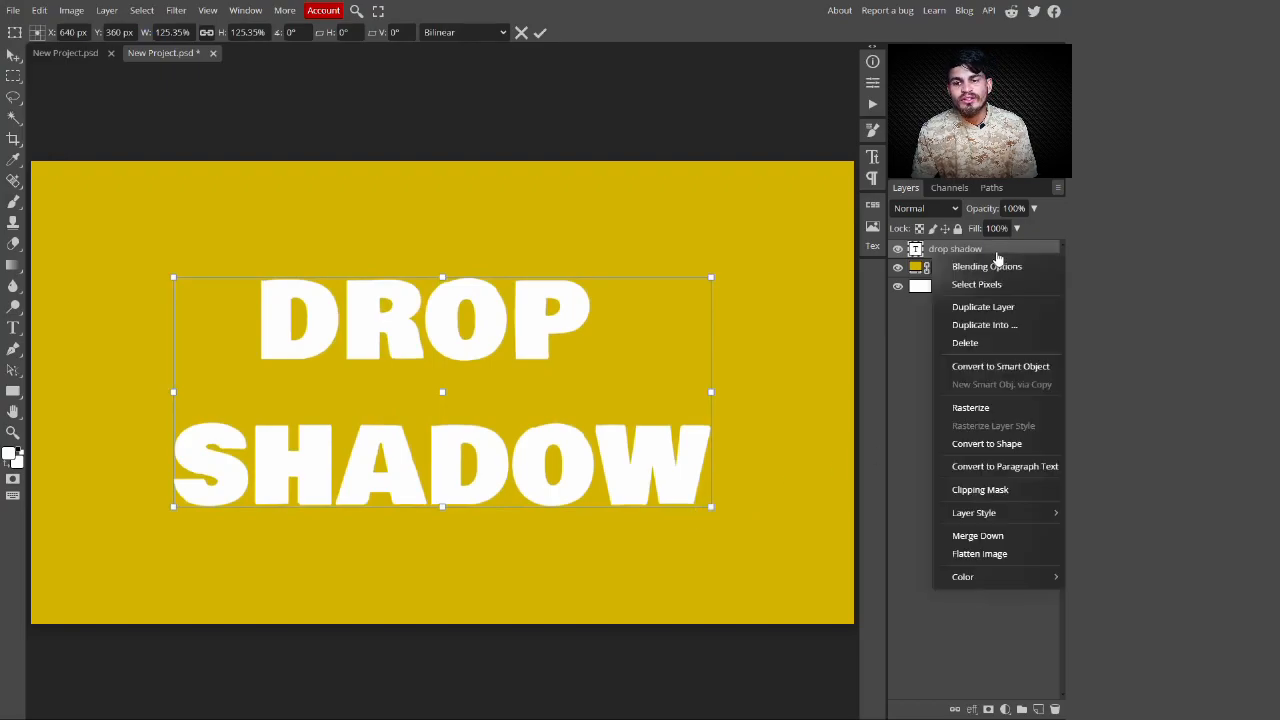
left_click(995, 368)
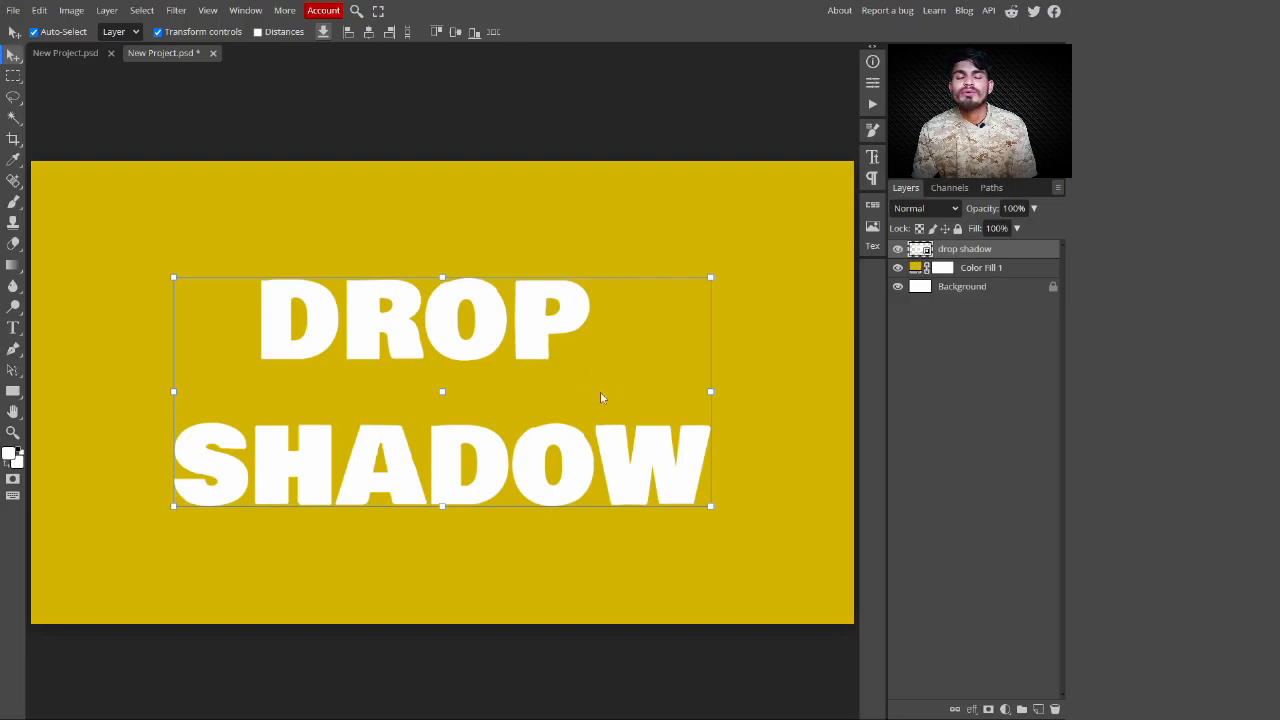
- Open the layer style settings of the text smart object and enable the Drop Shadow effect
double_click(1037, 255)
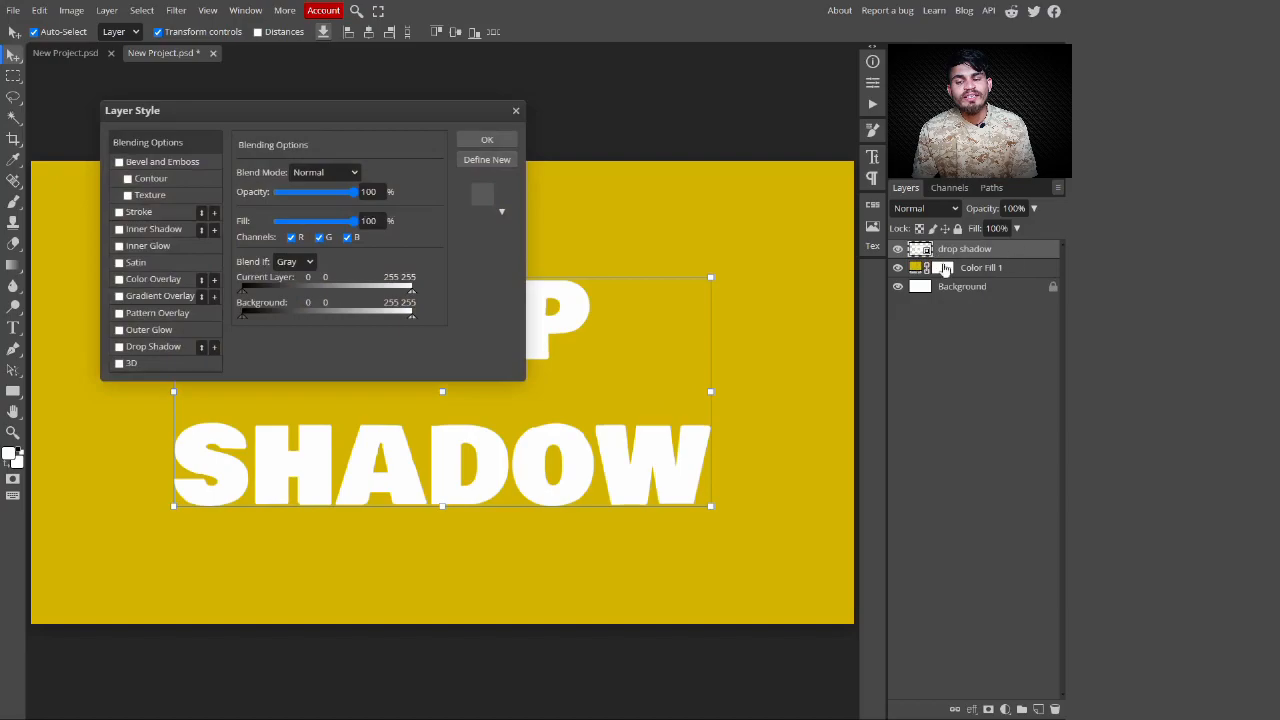
left_click_drag(410, 118, 917, 307)
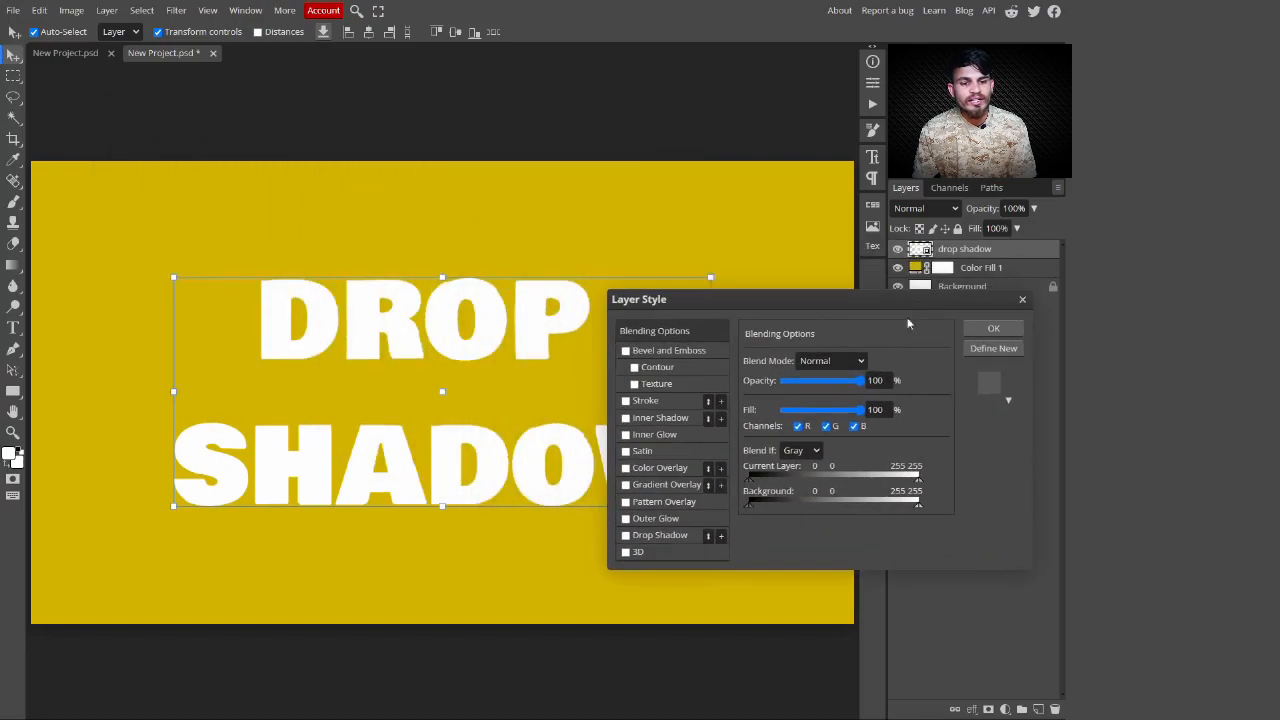
left_click(660, 536)
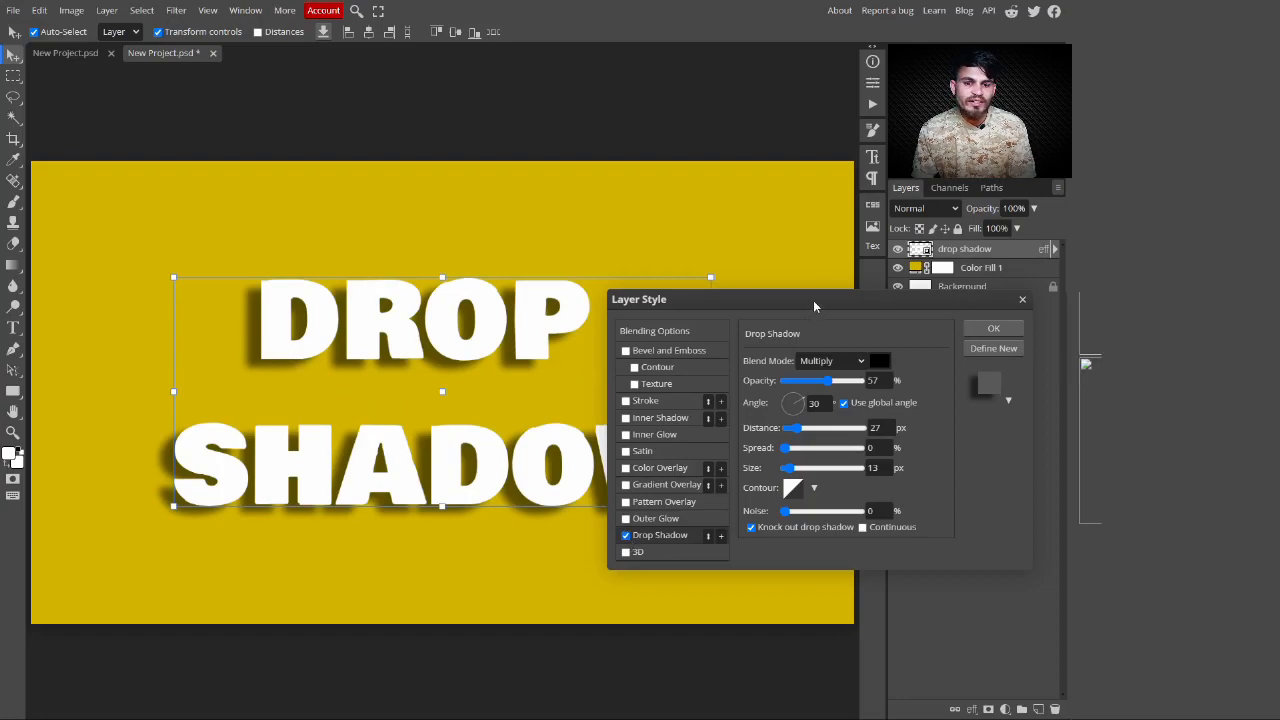
left_click_drag(814, 304, 886, 318)
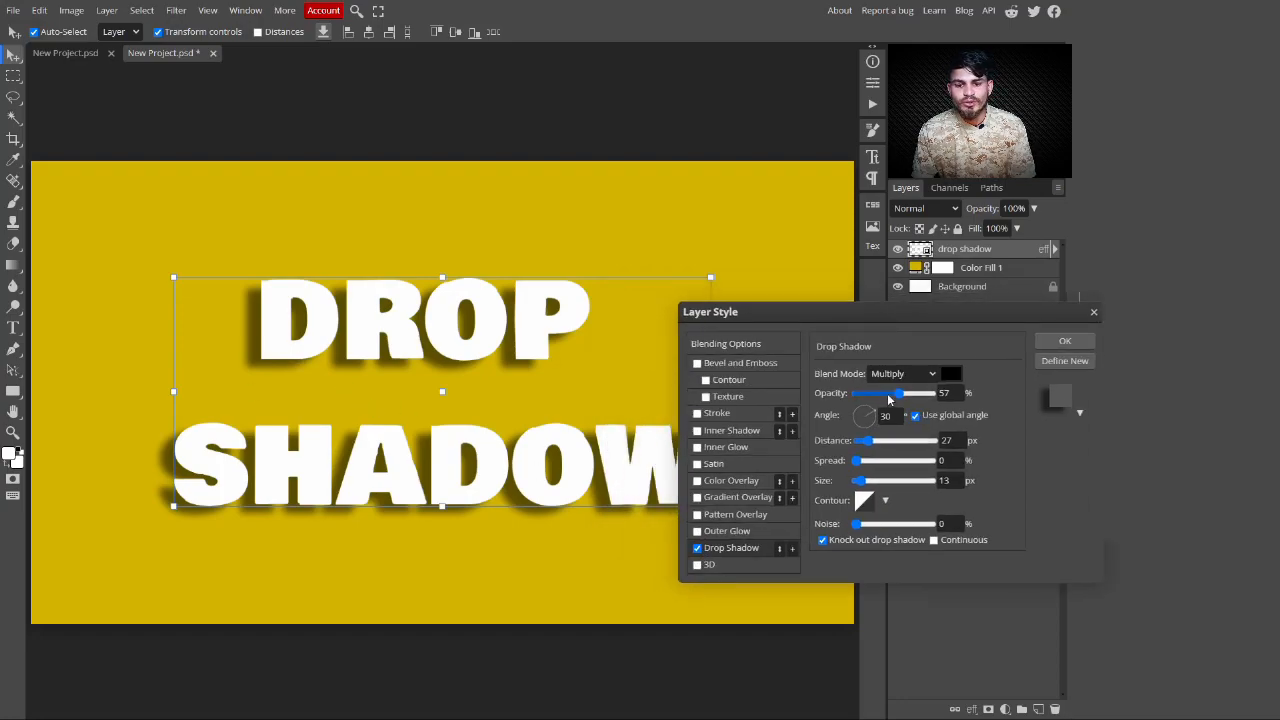
- Set the drop shadow's opacity to 45%, spread to 11% and size to 19 px
mouse_move(900, 397)
left_mouse_down()
mouse_move(862, 399)
mouse_move(878, 400)
left_mouse_up()
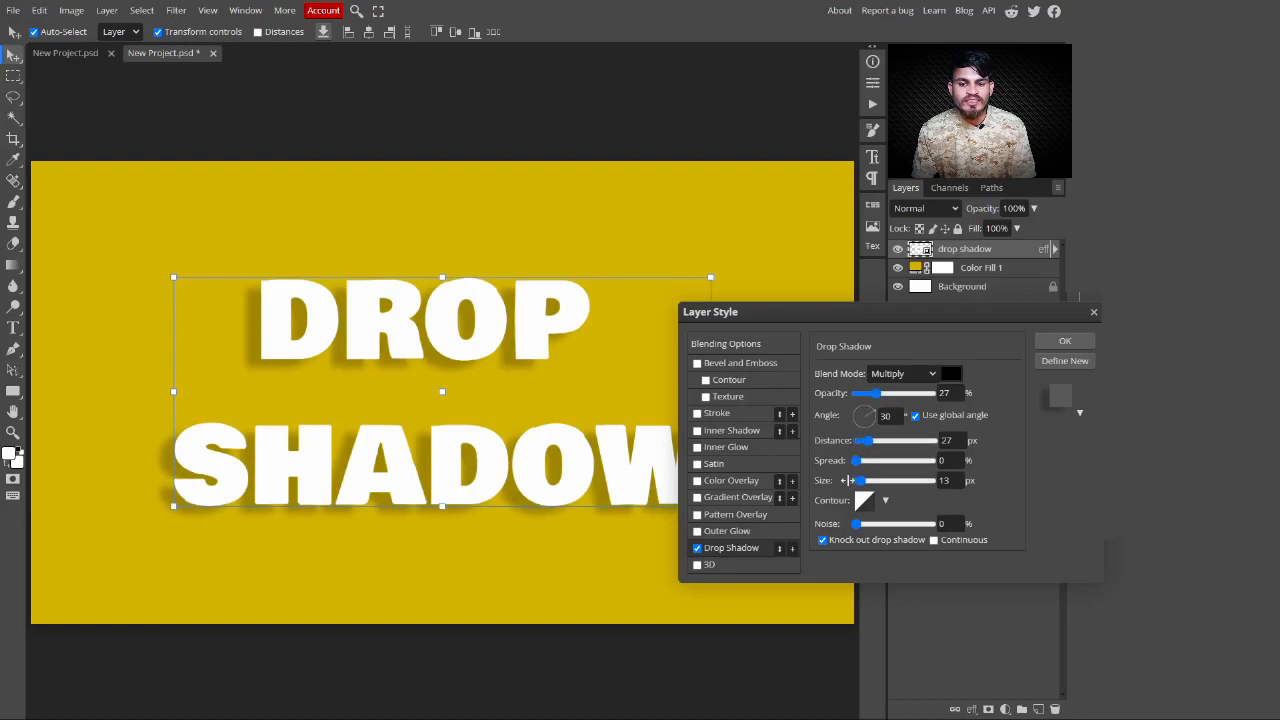
mouse_move(865, 483)
left_mouse_down()
mouse_move(908, 483)
mouse_move(863, 482)
left_mouse_up()
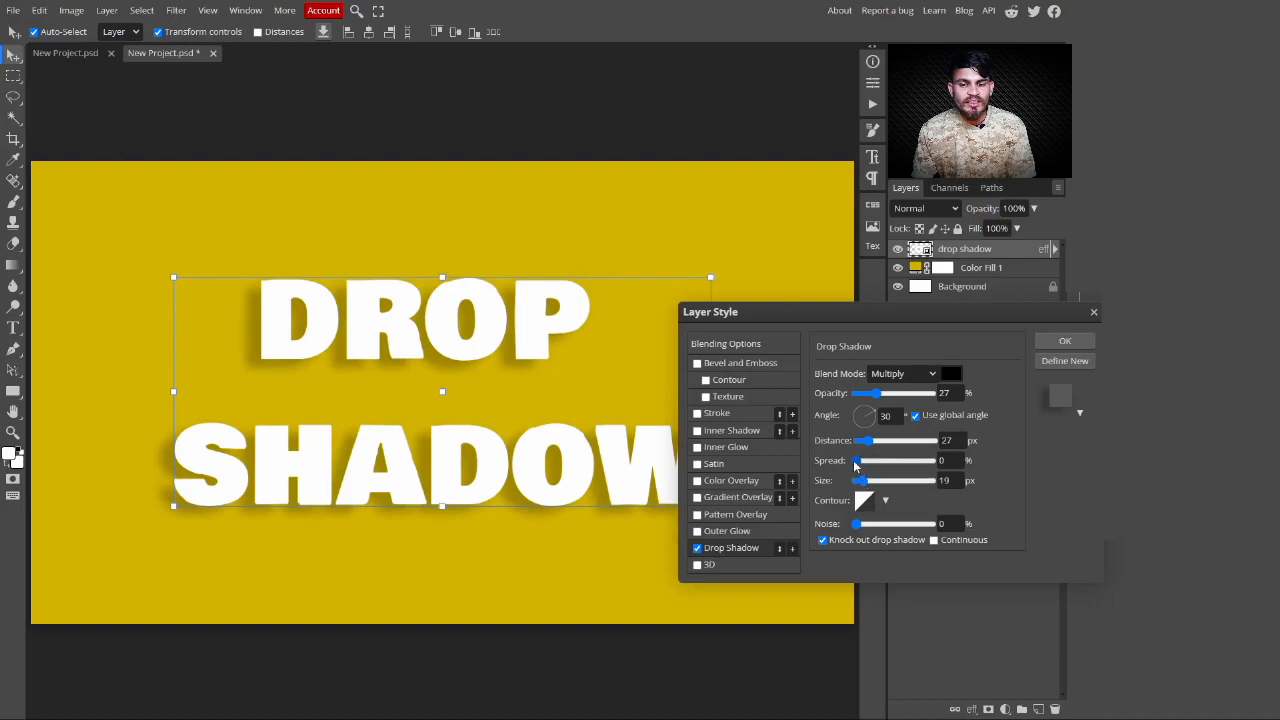
left_click_drag(879, 398, 902, 394)
mouse_move(857, 461)
left_mouse_down()
mouse_move(890, 466)
mouse_move(866, 463)
left_mouse_up()
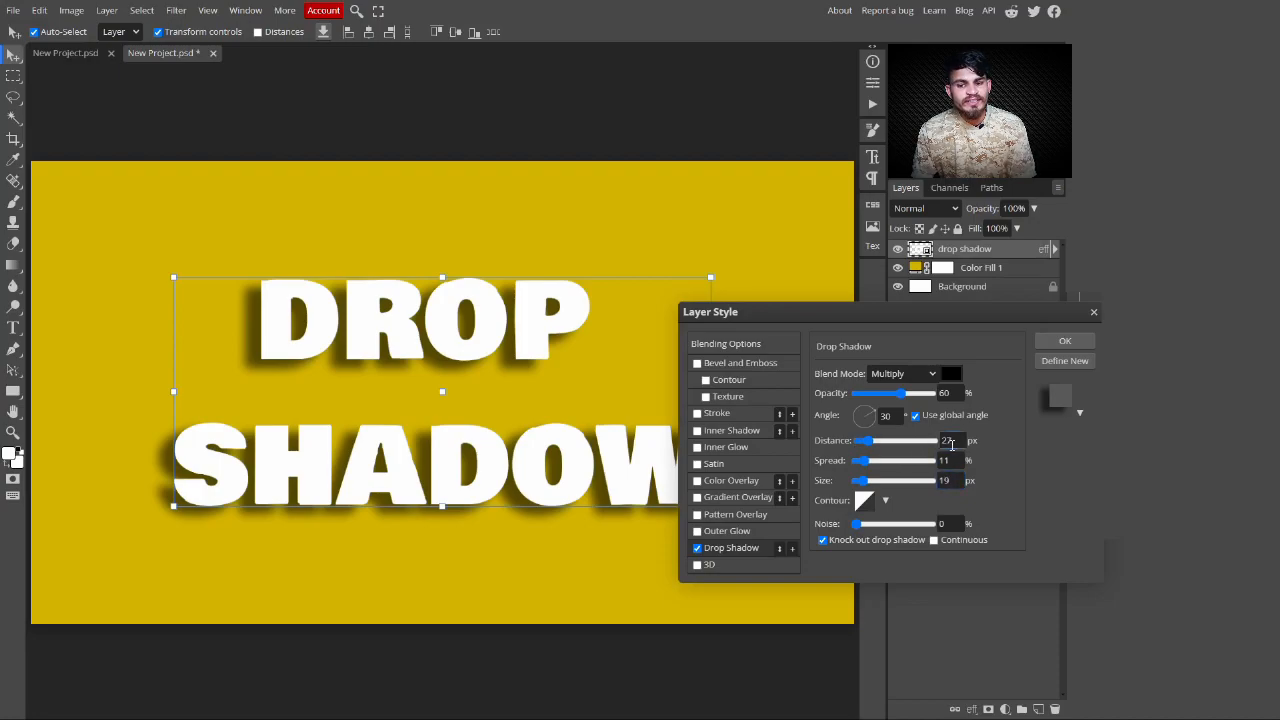
left_click_drag(903, 402, 890, 405)
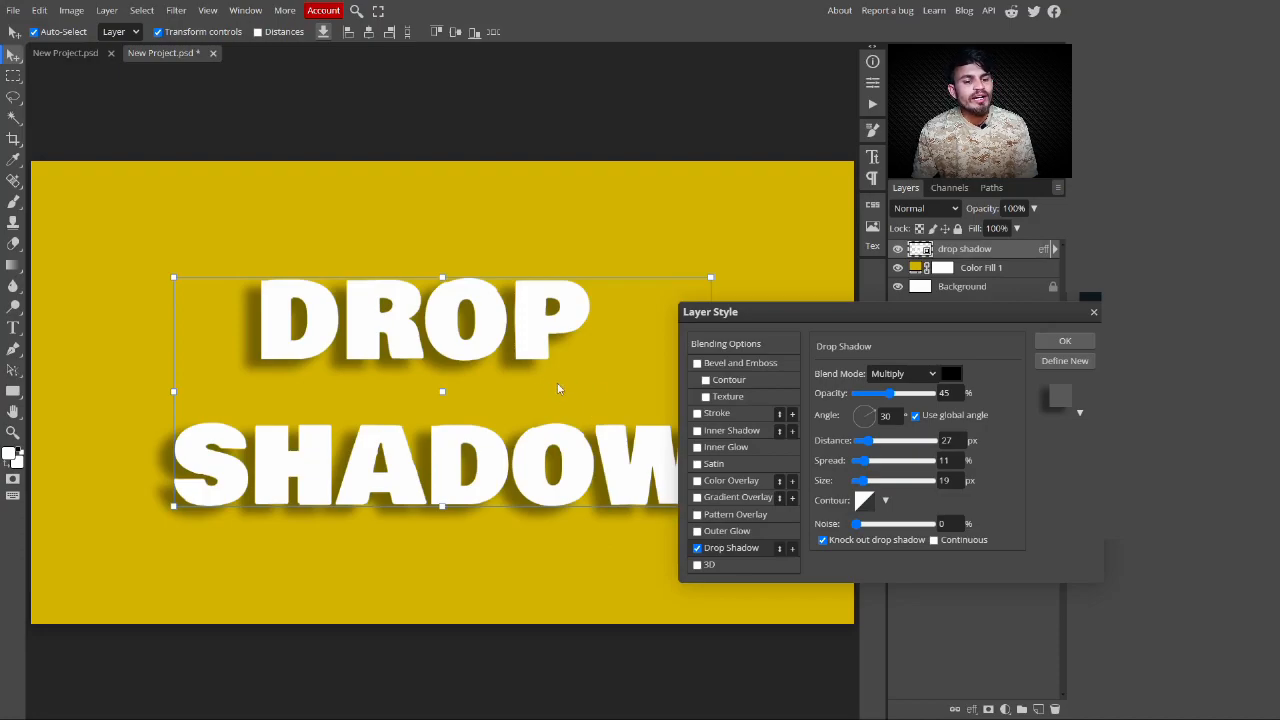
- Add a second drop shadow with 10% opacity, 130° angle, 40 px distance, 17% spread and 27 px size
left_click(792, 549)
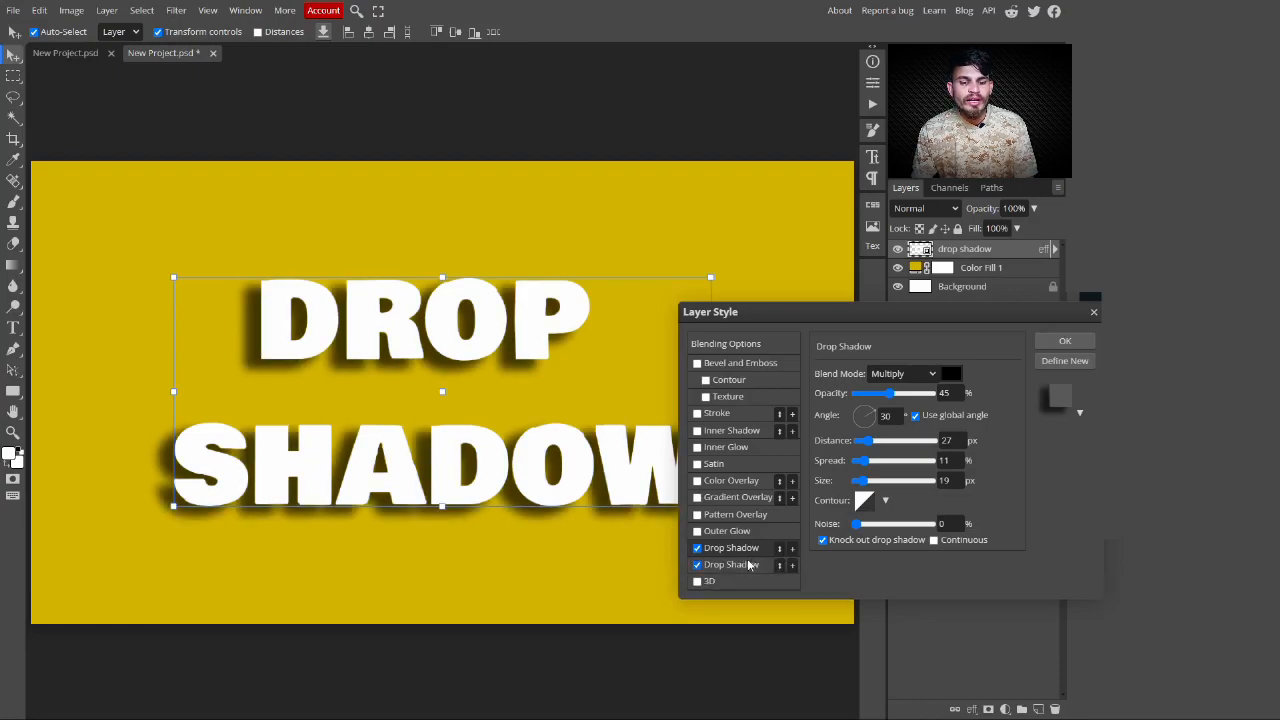
left_click_drag(888, 400, 868, 481)
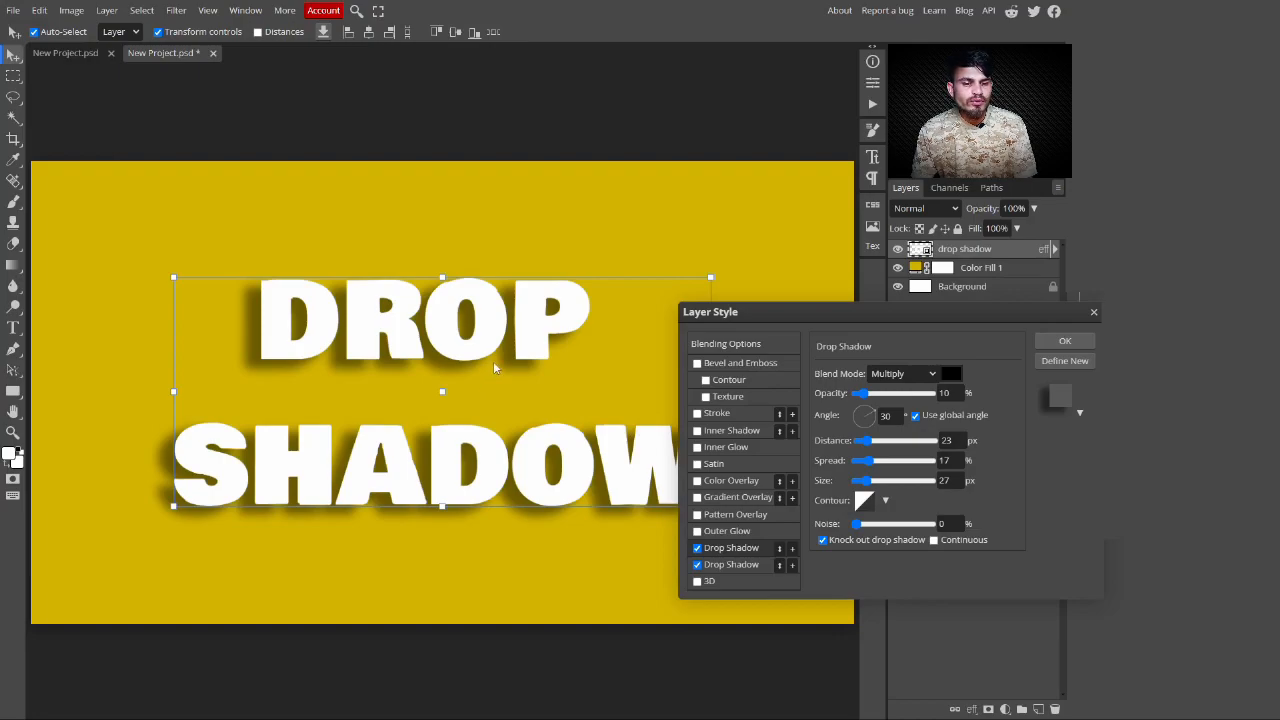
left_click_drag(483, 367, 558, 403)
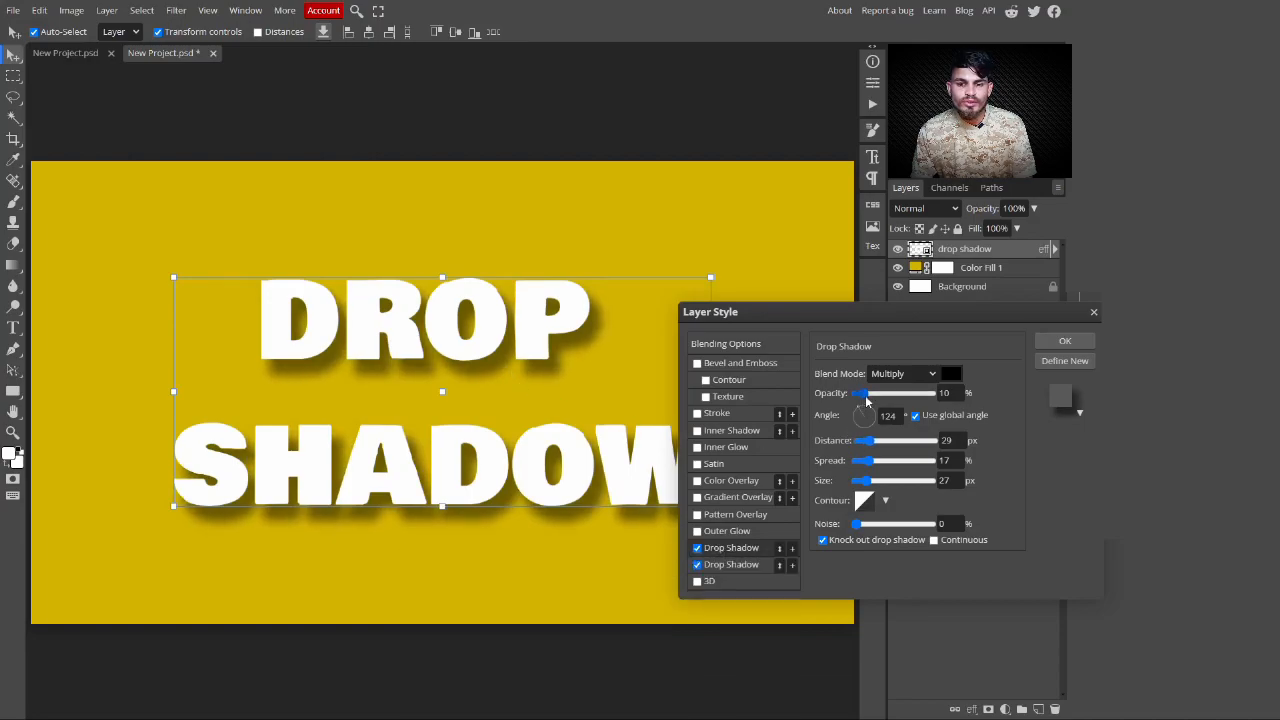
left_click_drag(488, 375, 492, 371)
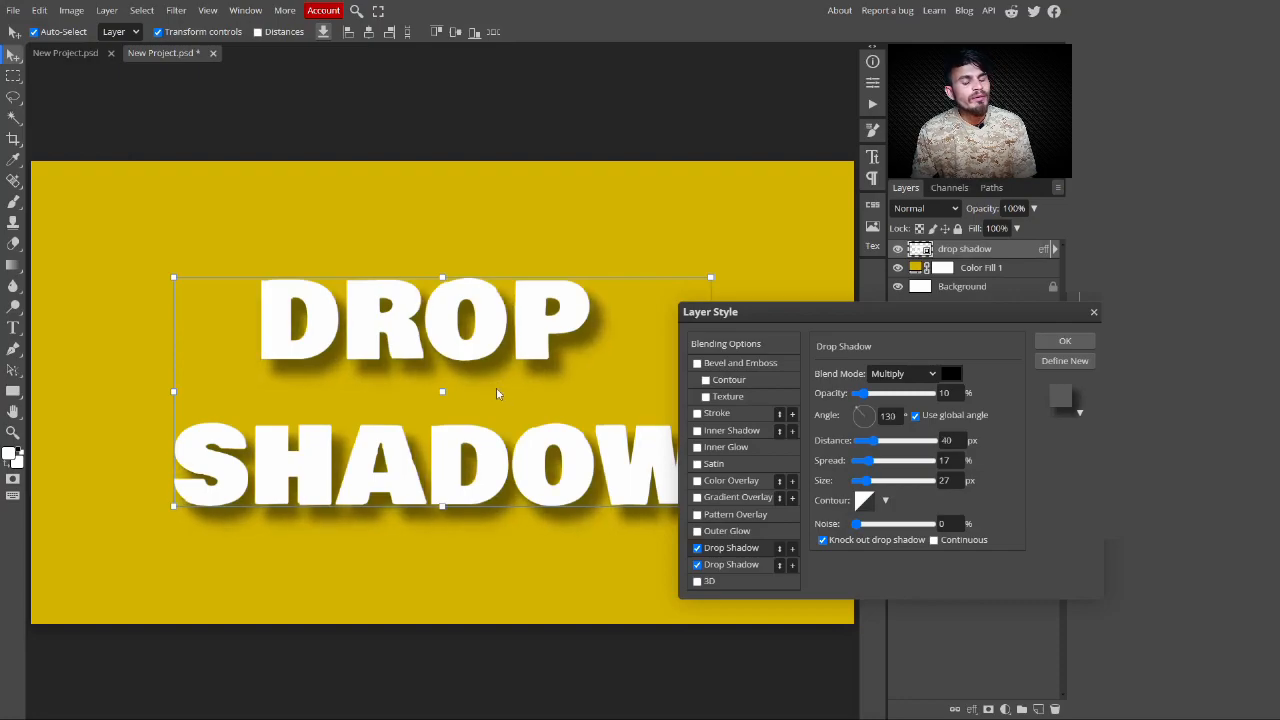
- Add a third drop shadow with 4% opacity, a 142° global angle and 89 px distance
left_click(792, 549)
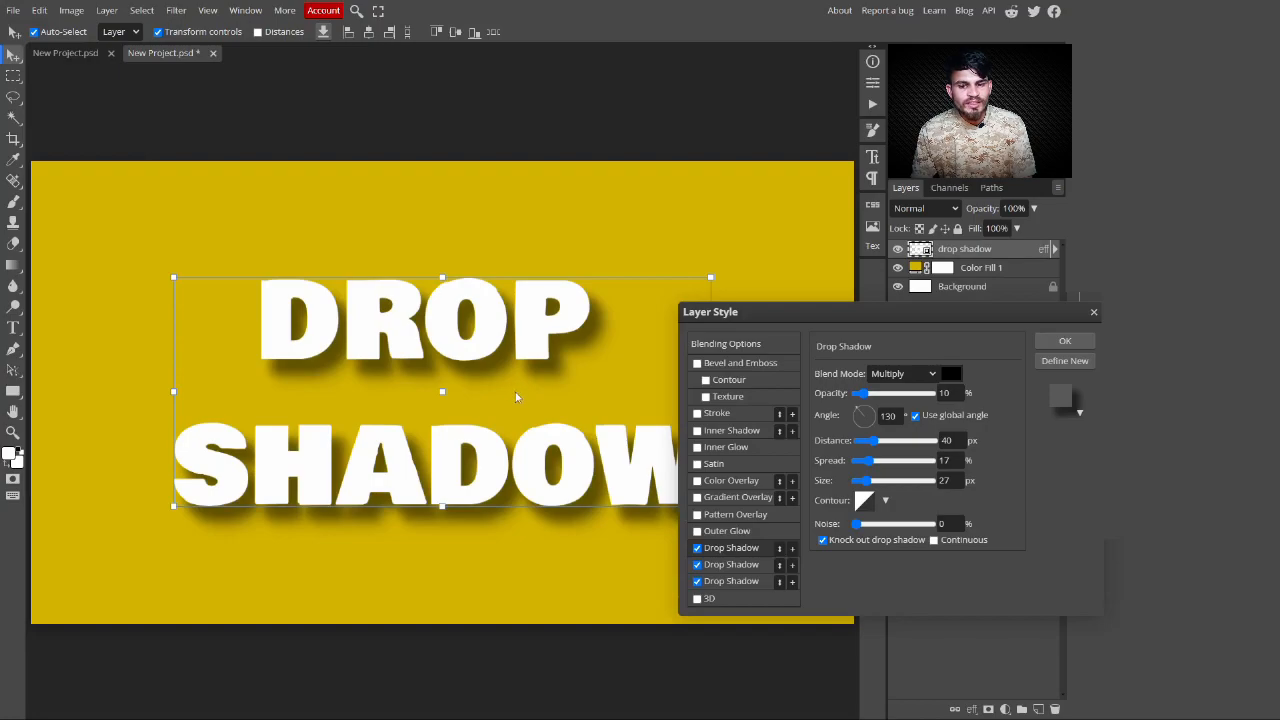
left_click(857, 413)
mouse_move(858, 413)
left_mouse_down()
mouse_move(871, 428)
mouse_move(849, 430)
mouse_move(848, 415)
left_mouse_up()
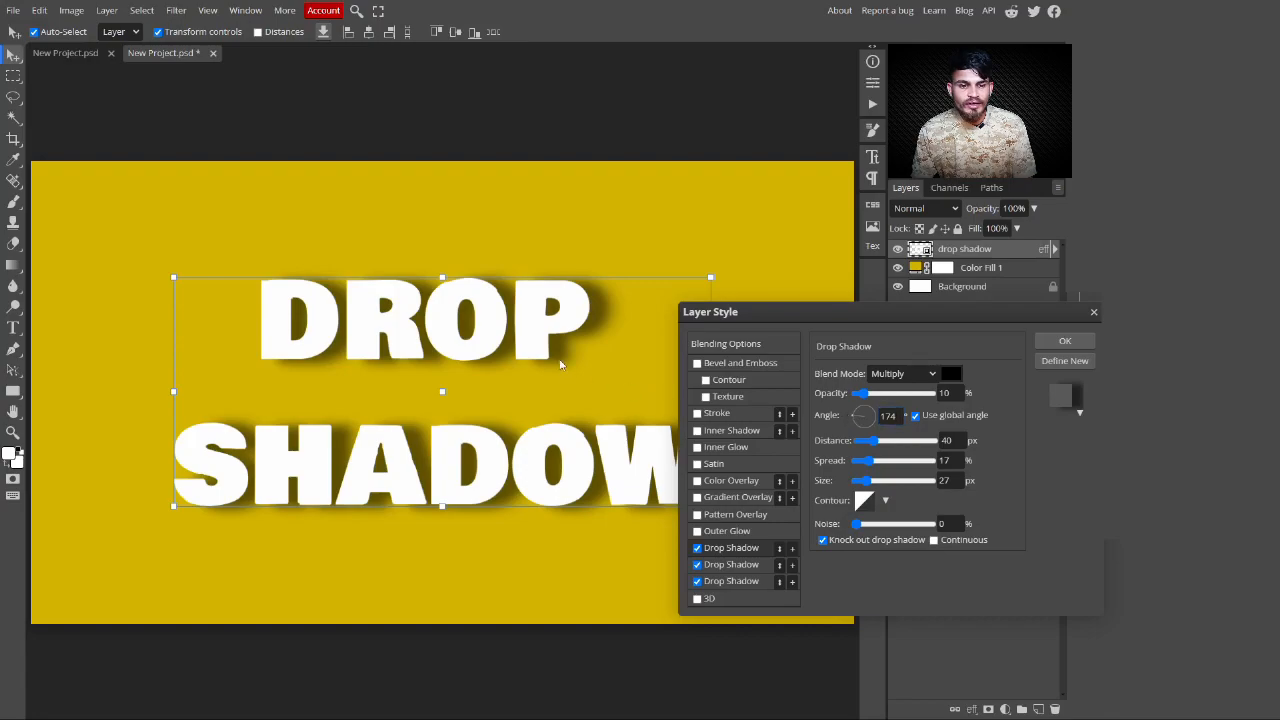
mouse_move(560, 363)
left_mouse_down()
mouse_move(571, 383)
mouse_move(553, 372)
mouse_move(564, 366)
left_mouse_up()
left_click(863, 377)
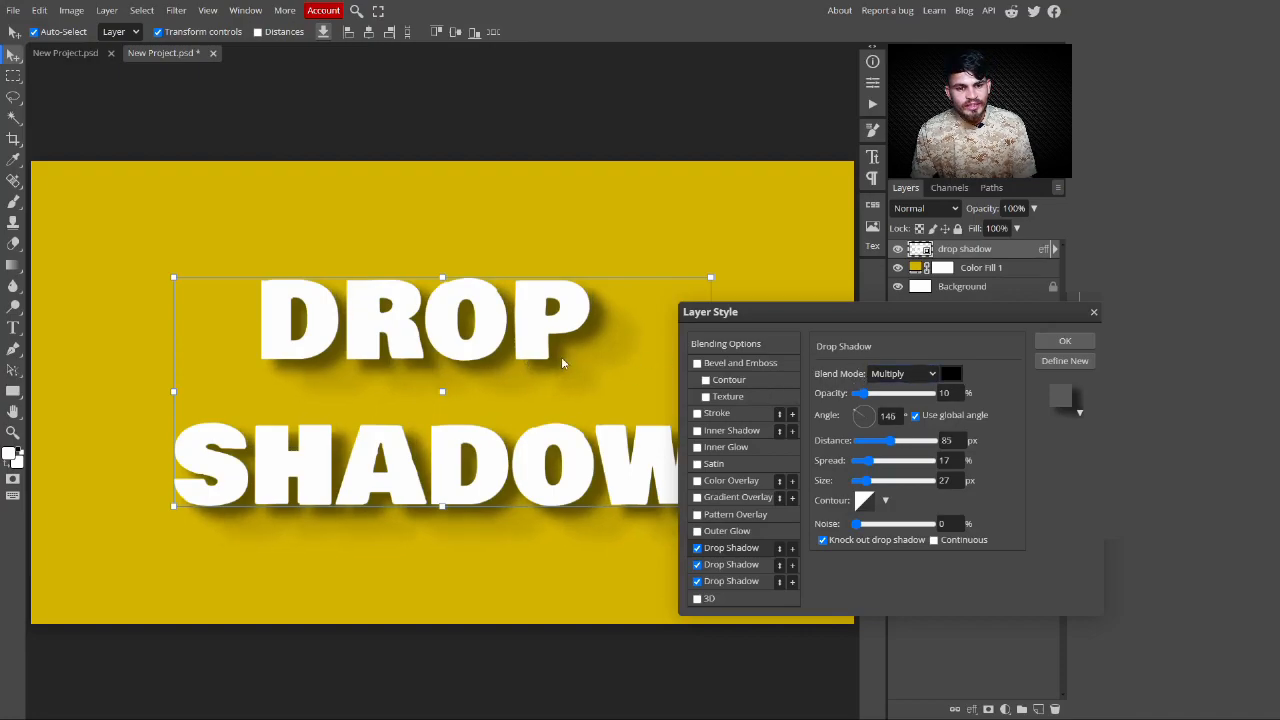
left_click_drag(862, 394, 857, 396)
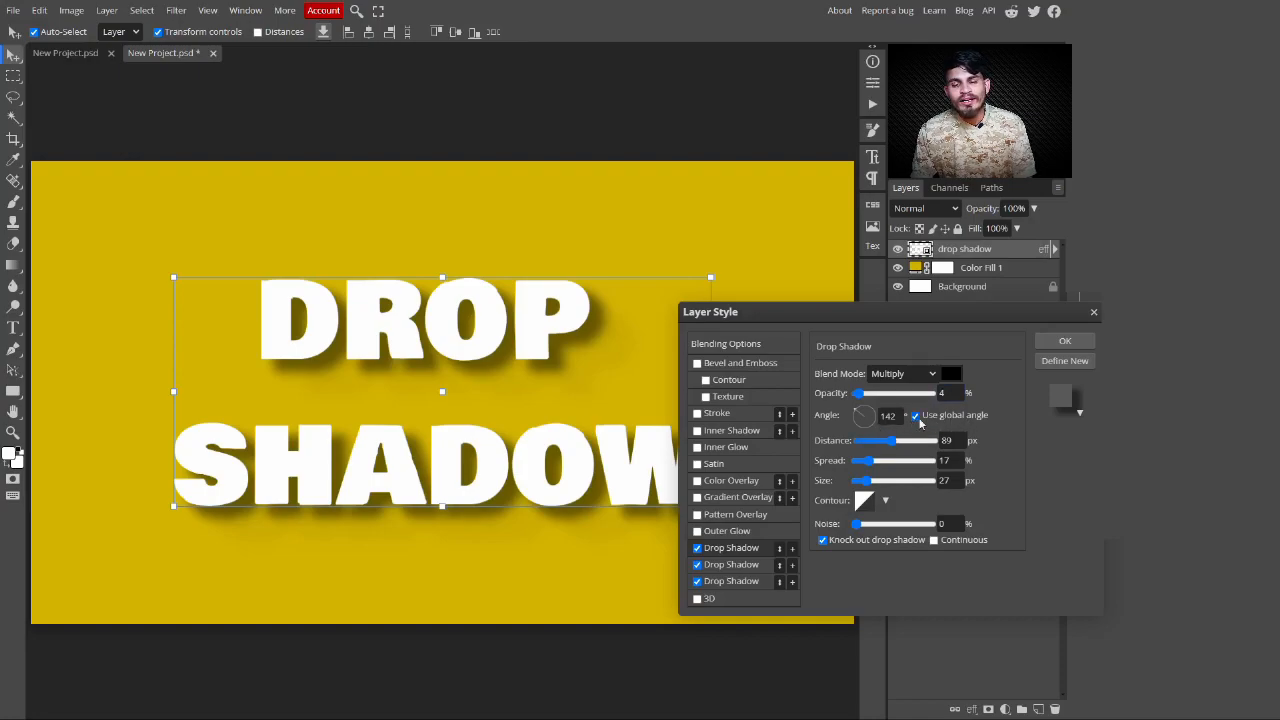
- Review the settings of each of the three drop shadows in turn
left_click(757, 569)
left_click(757, 584)
left_click(759, 550)
left_click(758, 584)
left_click(755, 566)
left_click(752, 552)
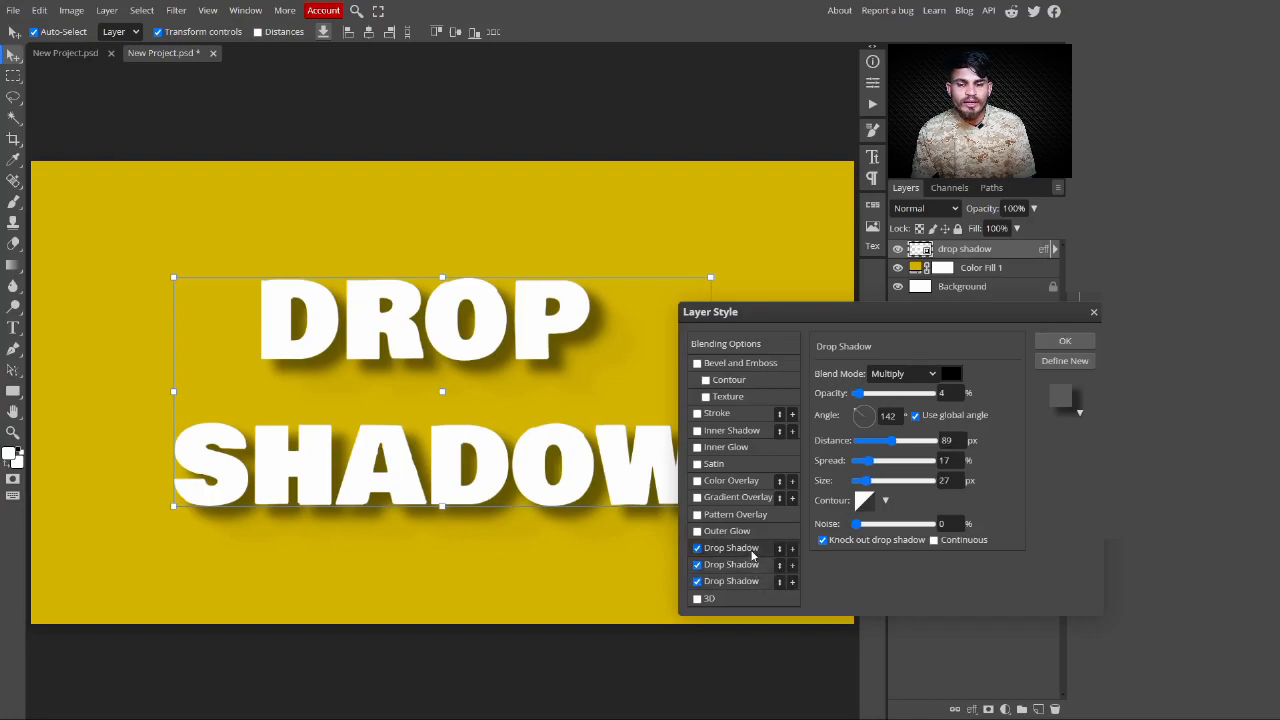
- Try an independent angle of -72° for the faint 89 px drop shadow and switch it back to the global angle
left_click(915, 416)
left_click(865, 414)
left_click_drag(865, 414, 839, 428)
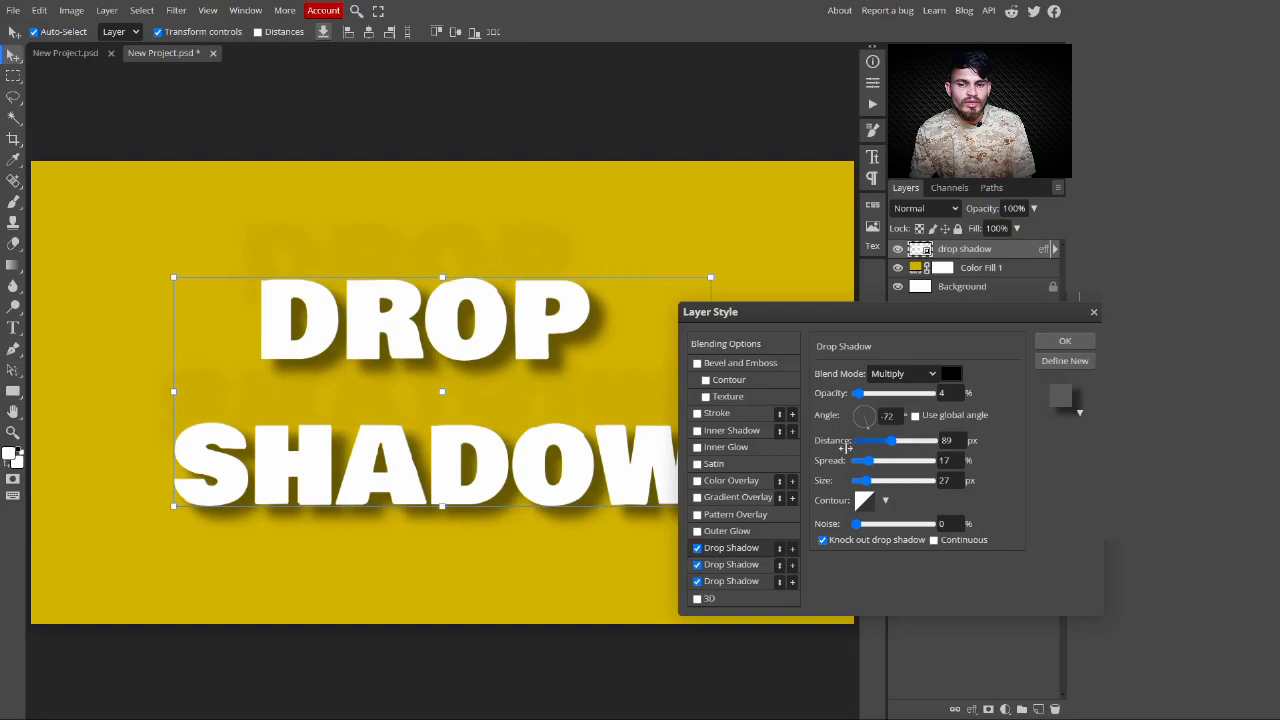
left_click(744, 550)
left_click(744, 552)
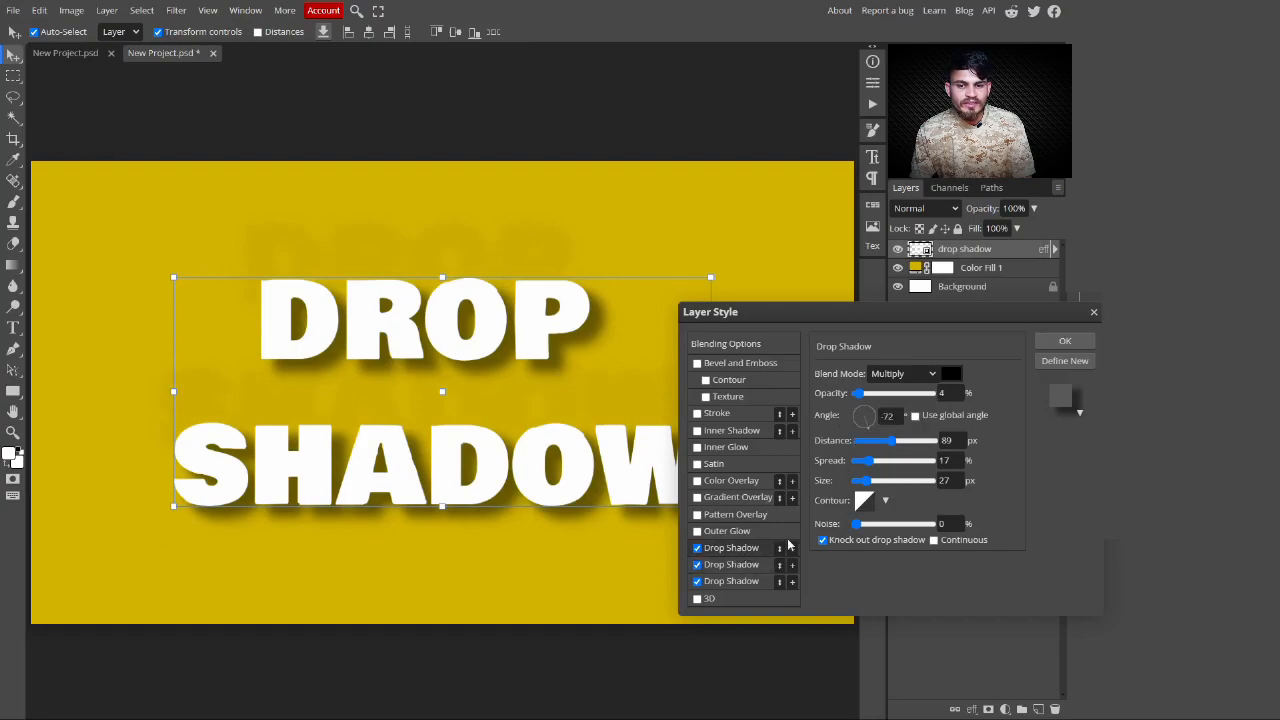
left_click(914, 416)
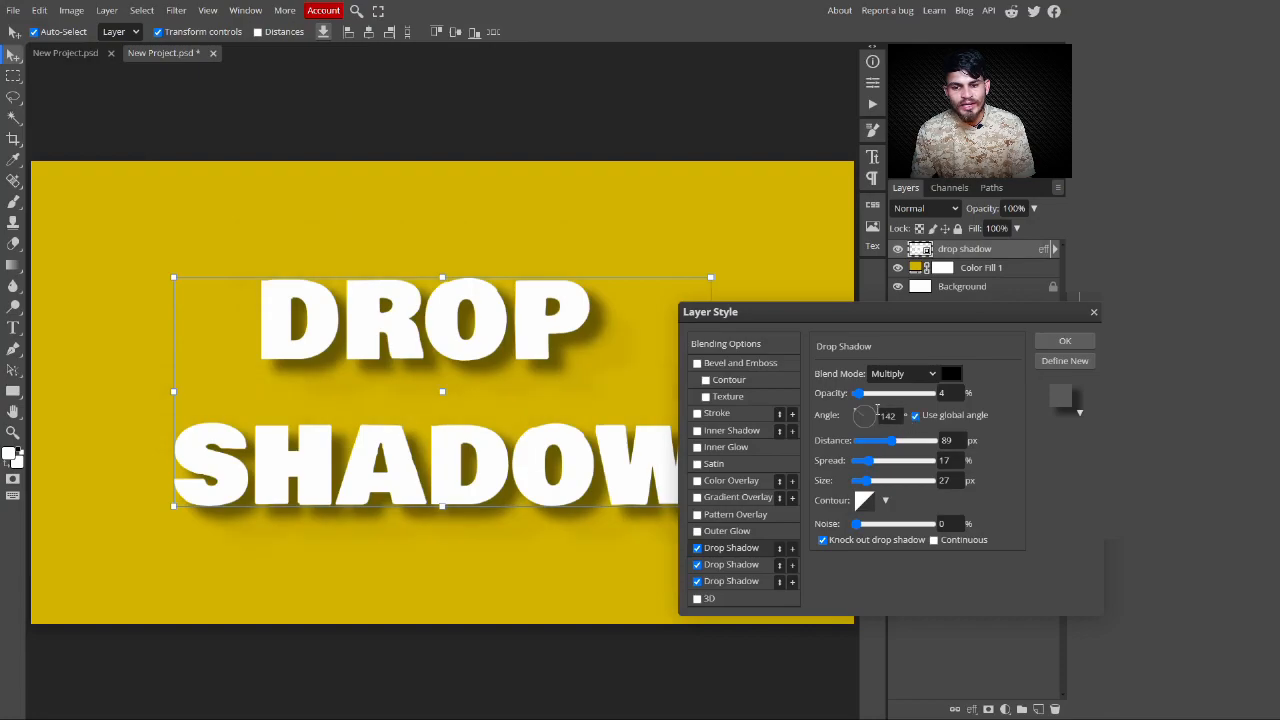
- Set the global shadow angle to 144°, apply the layer style and save the document
mouse_move(858, 411)
left_mouse_down()
mouse_move(868, 430)
mouse_move(839, 417)
mouse_move(869, 410)
mouse_move(857, 412)
left_mouse_up()
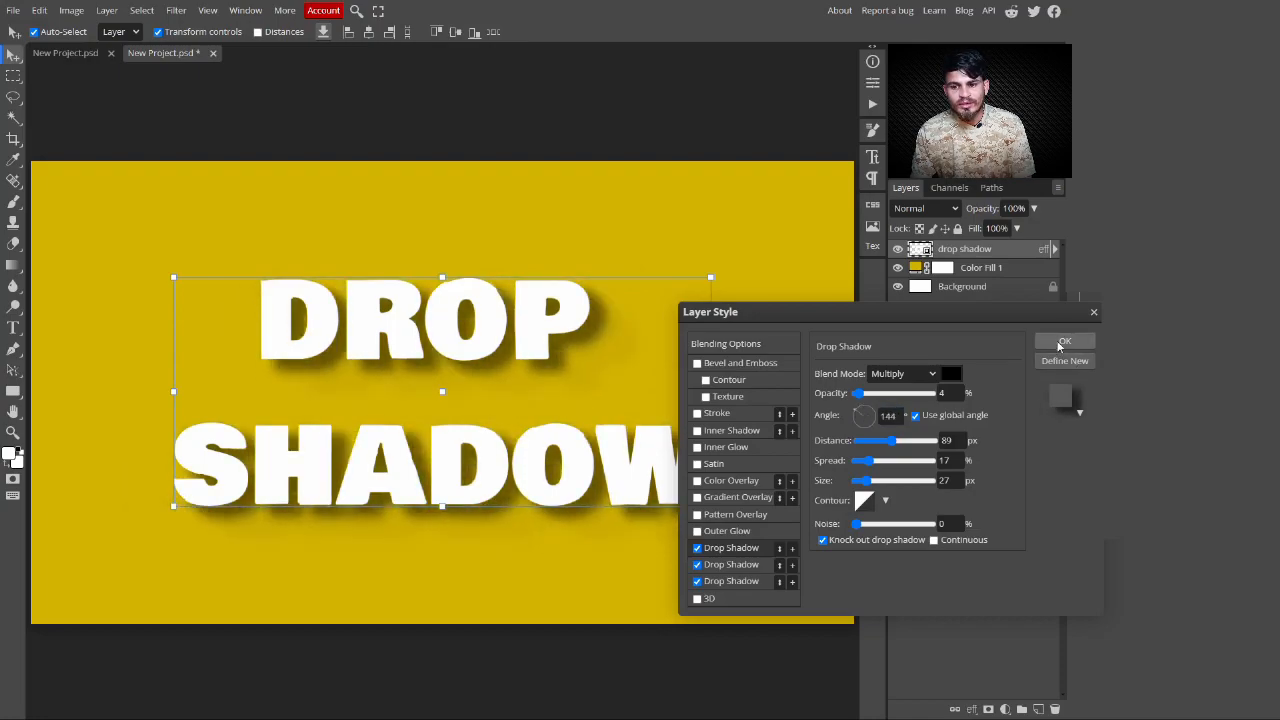
left_click(1062, 342)
left_click(900, 428)
key("ctrl+s")
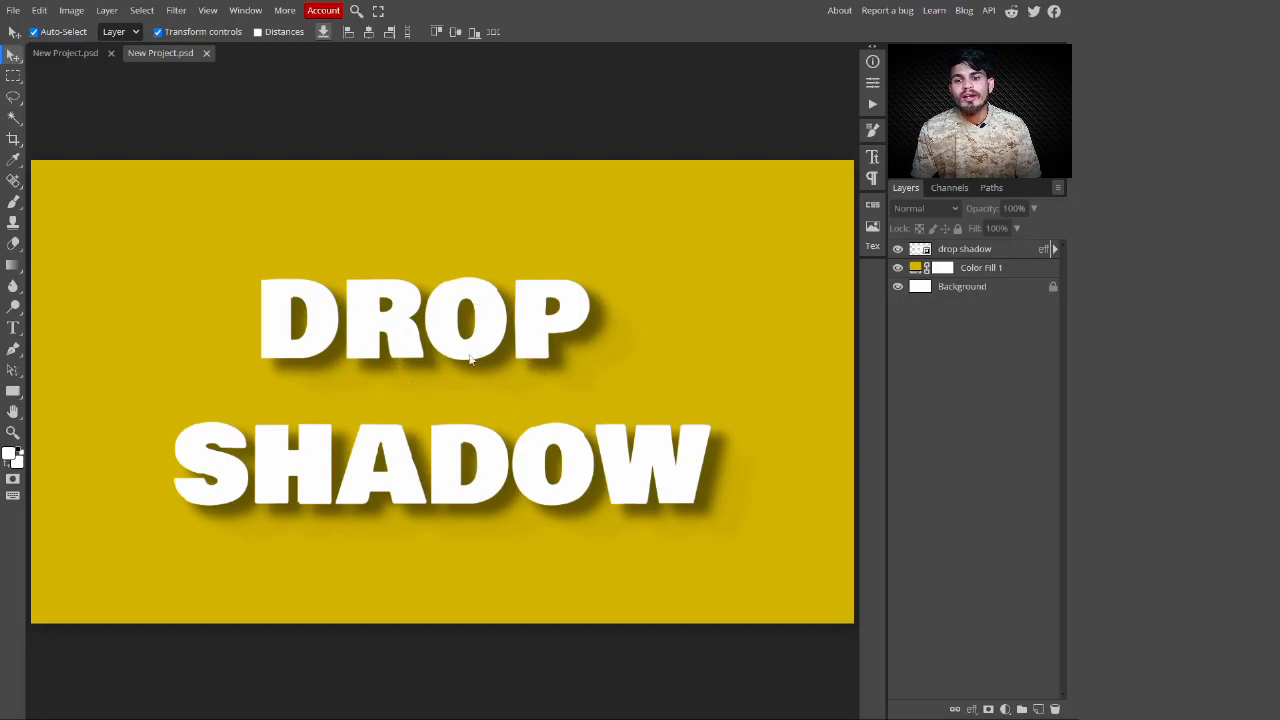
- Change the Color Fill 1 background layer to blue, #0091d4
left_click(1011, 273)
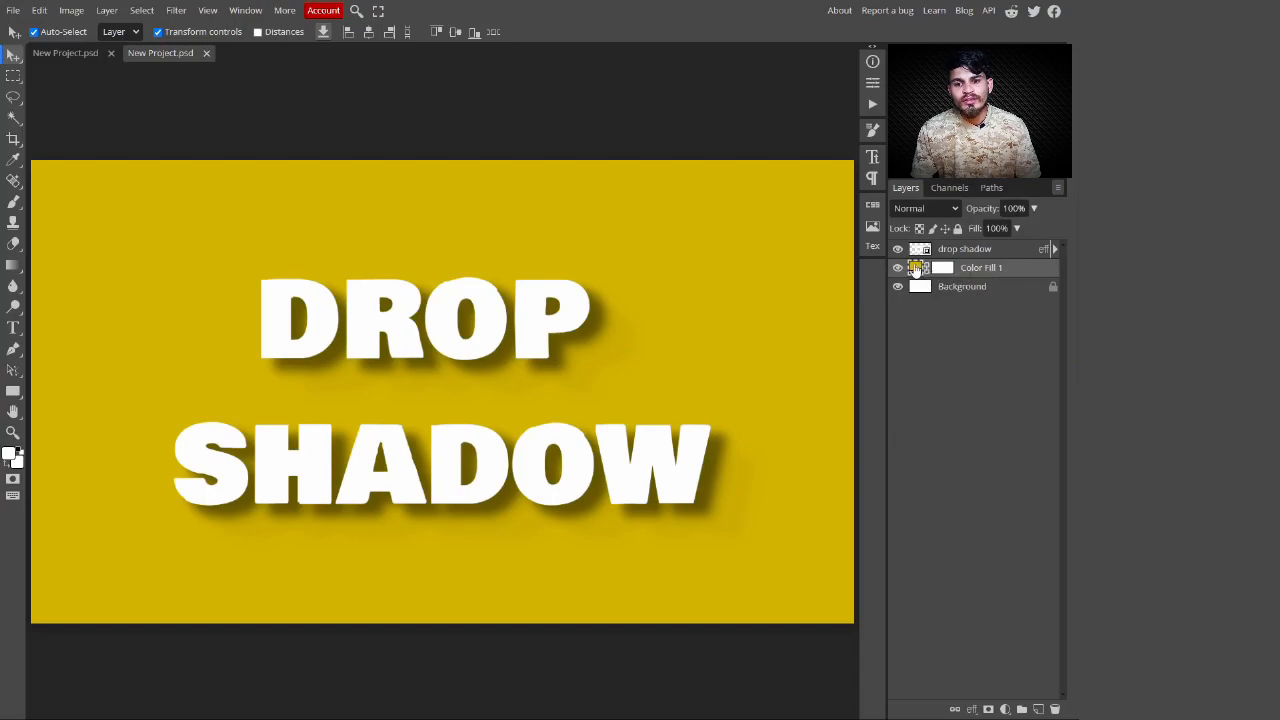
double_click(915, 271)
left_click_drag(904, 333, 870, 443)
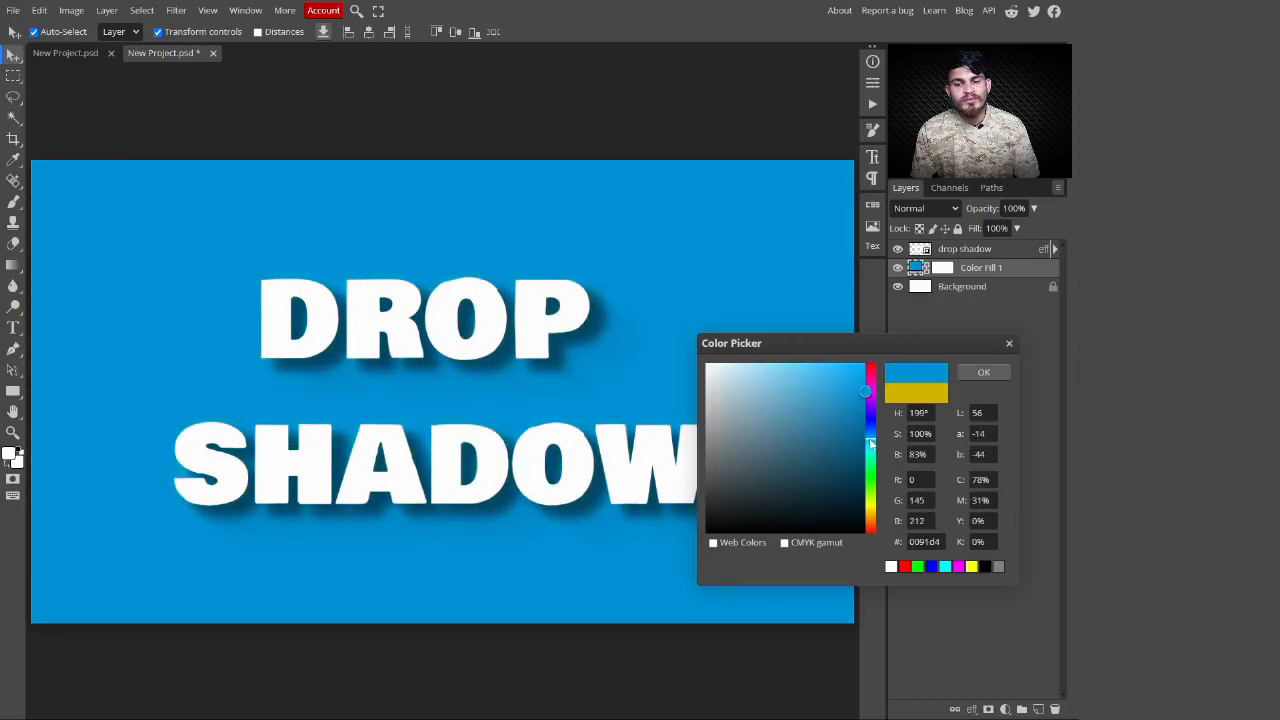
left_click(980, 376)
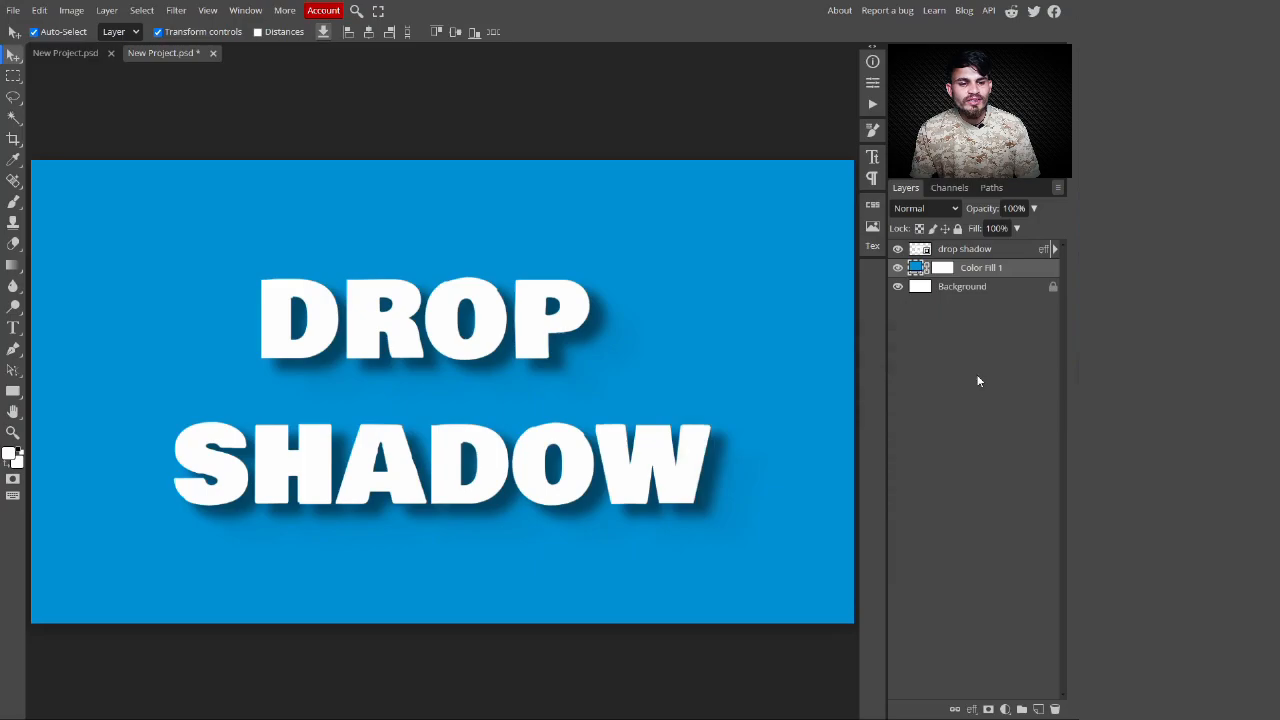
- Replace the text inside the smart object with "YOUR" and "TEXT" on two lines and update it in the main document
left_click(921, 251)
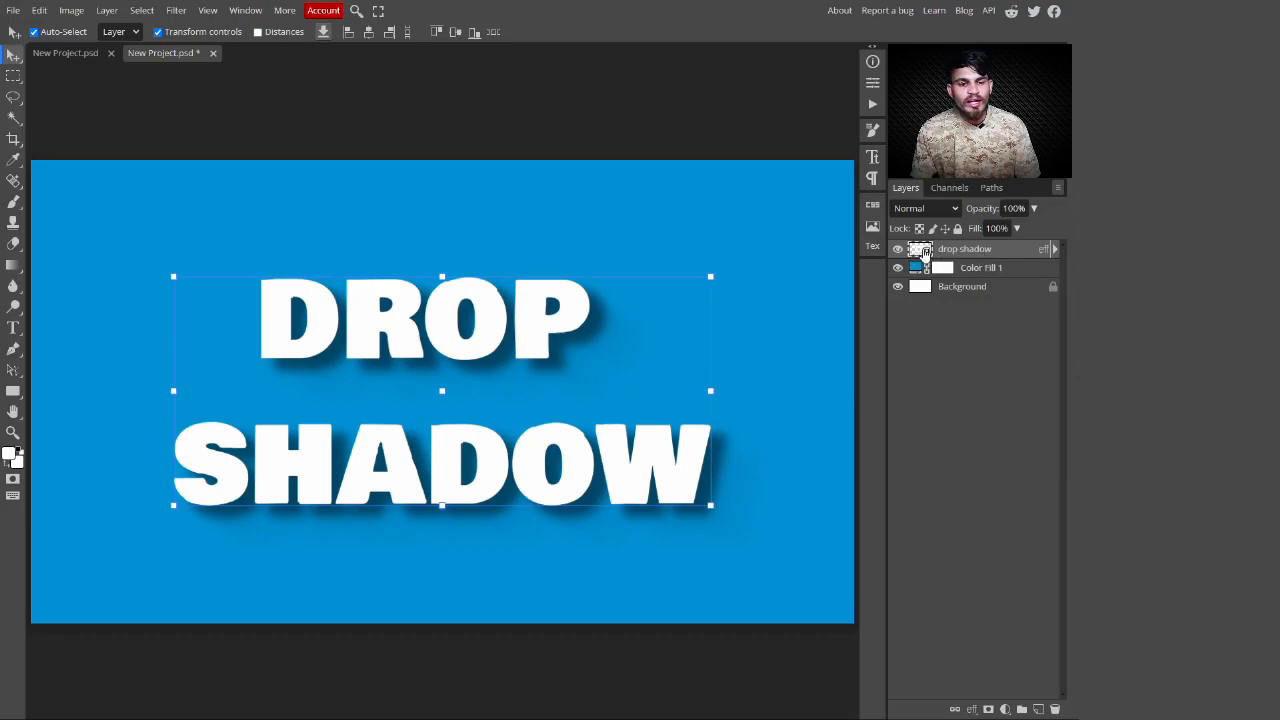
double_click(921, 251)
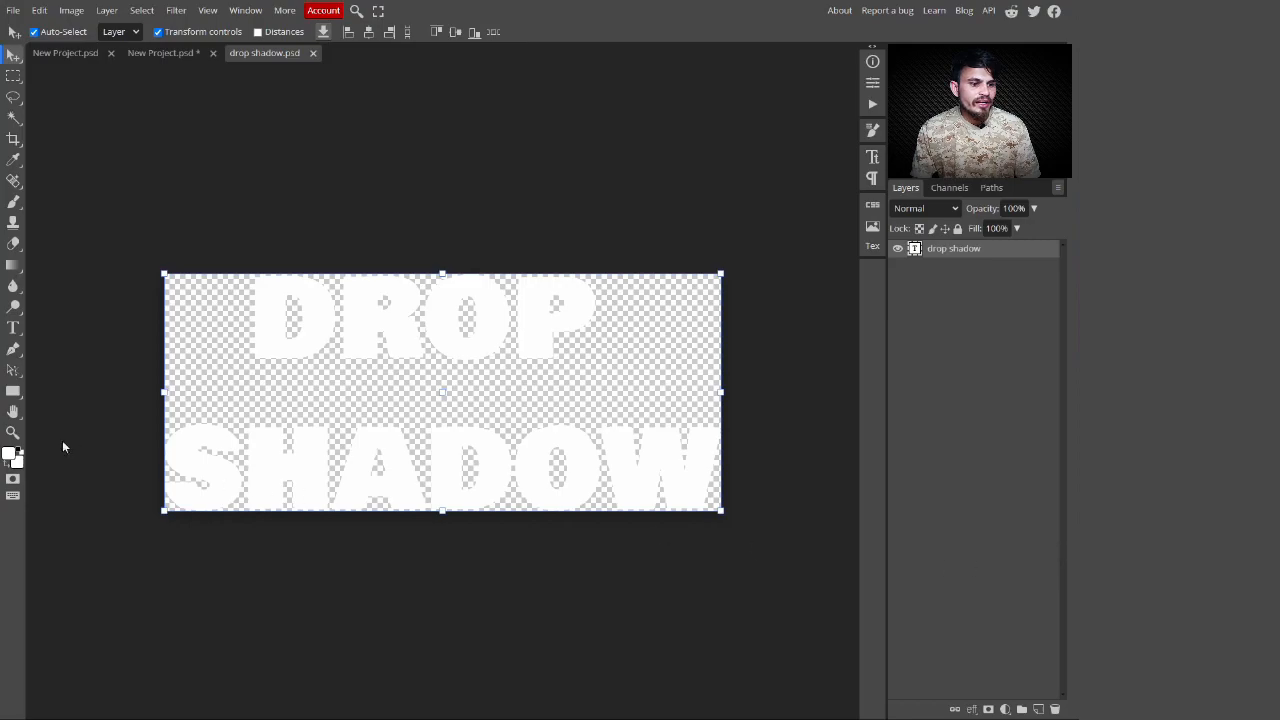
left_click(13, 328)
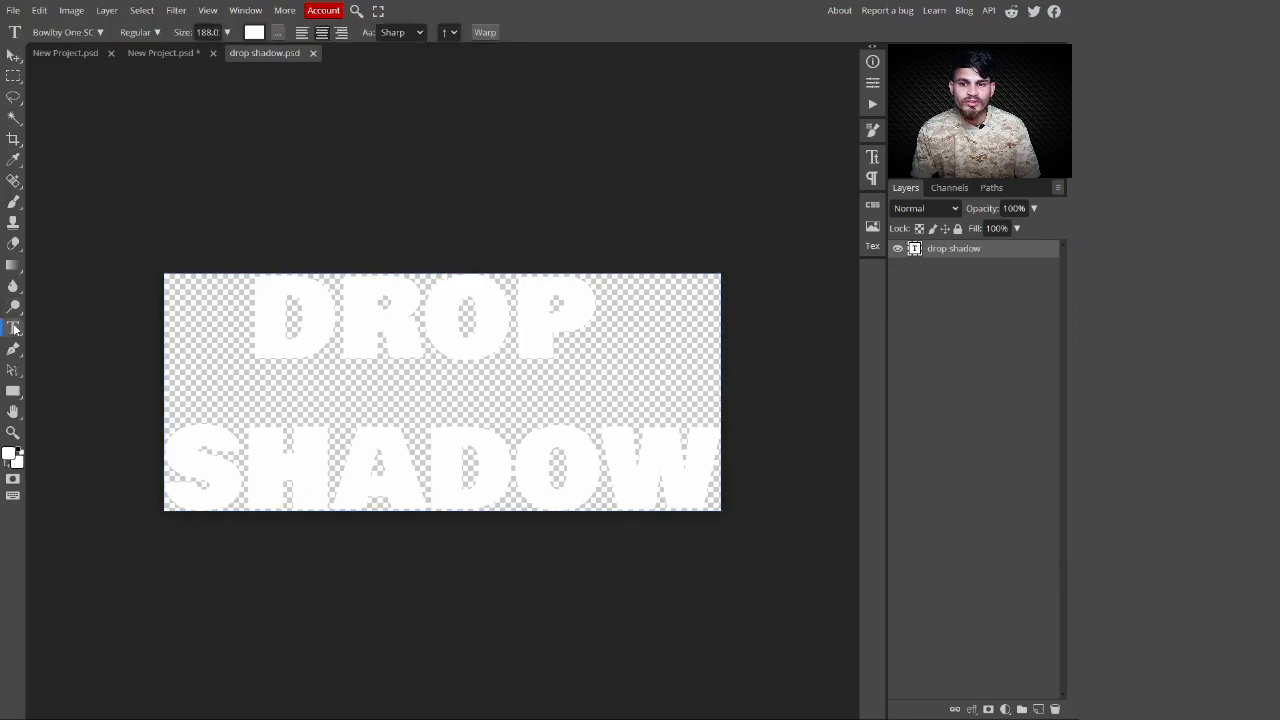
double_click(913, 250)
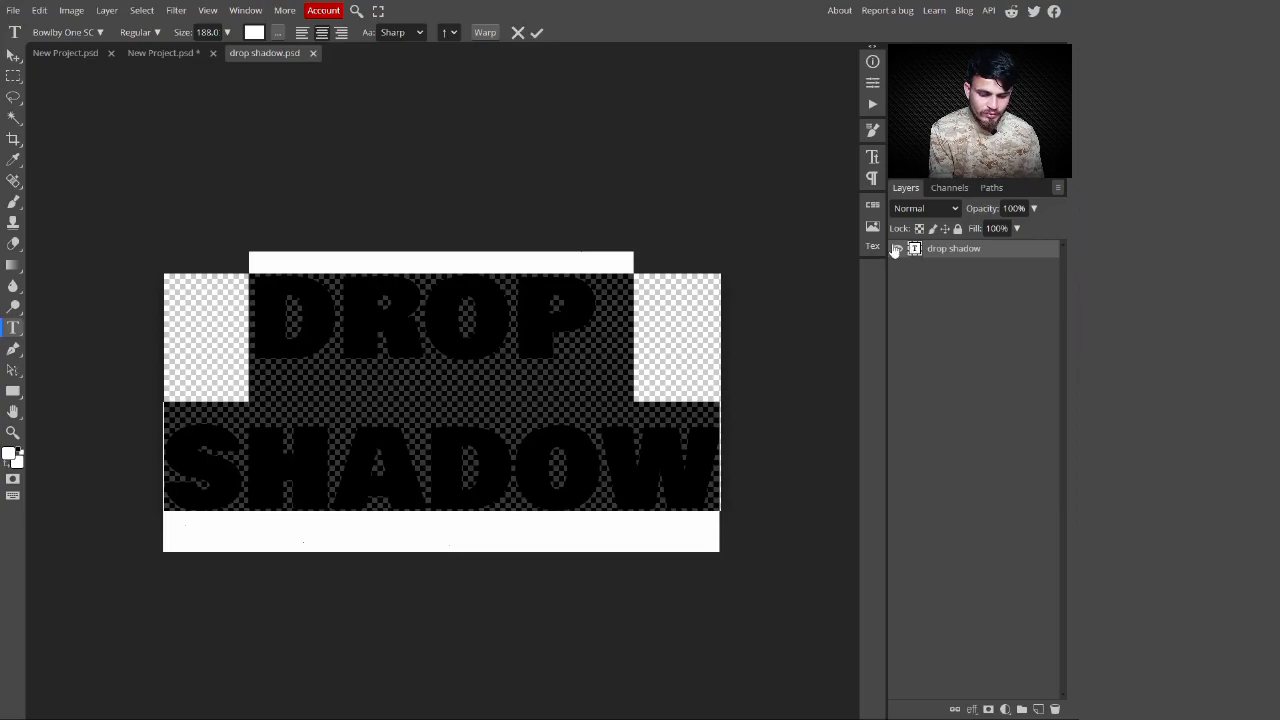
type("YOUR")
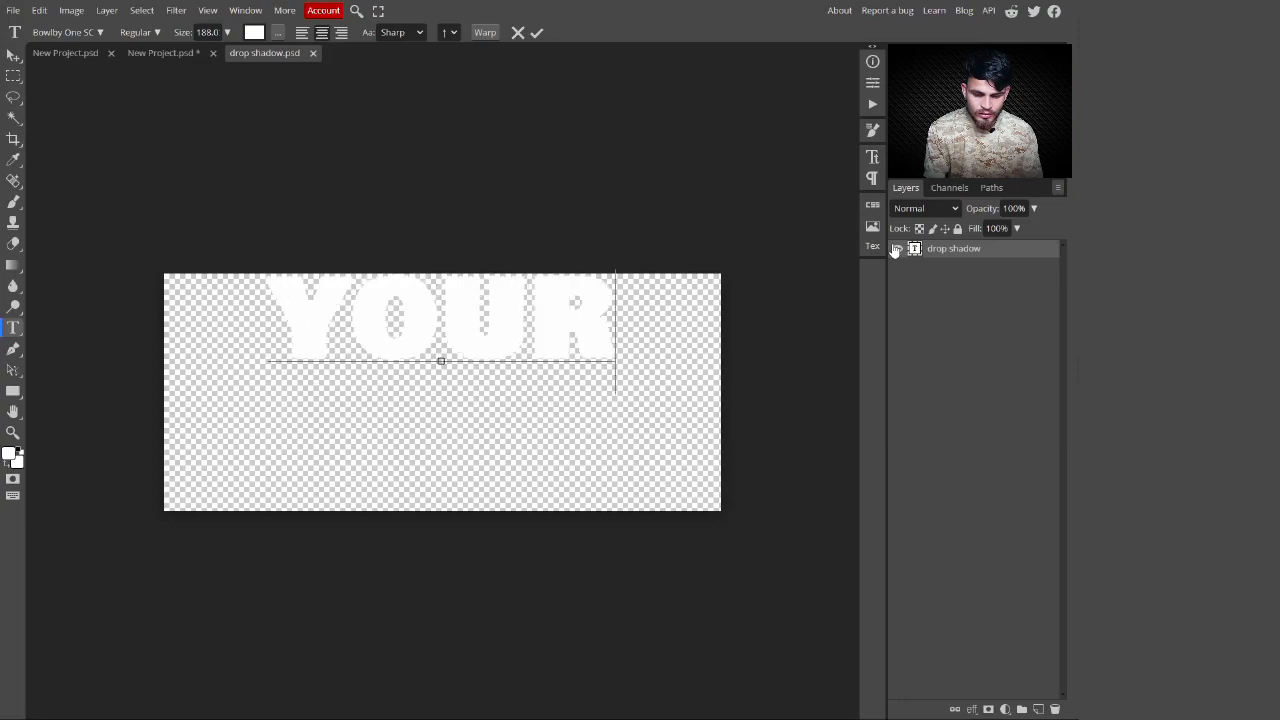
key("Return")
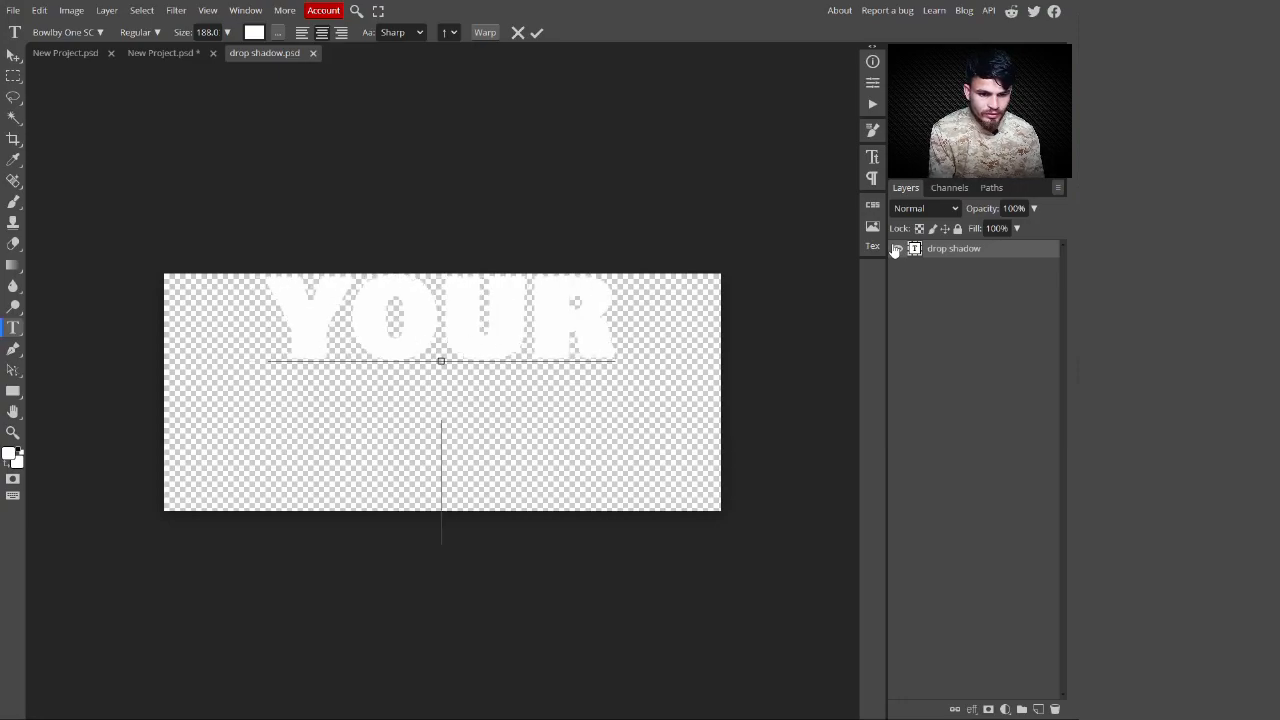
type("TEXT")
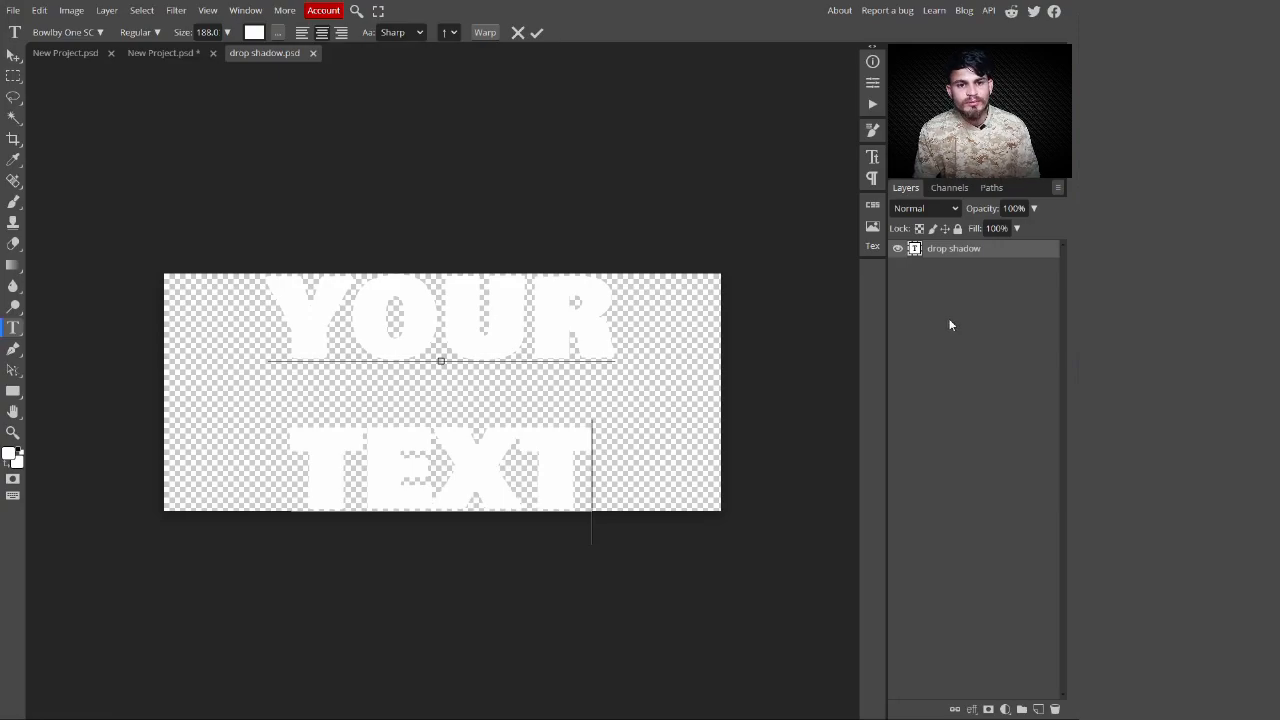
left_click(777, 340)
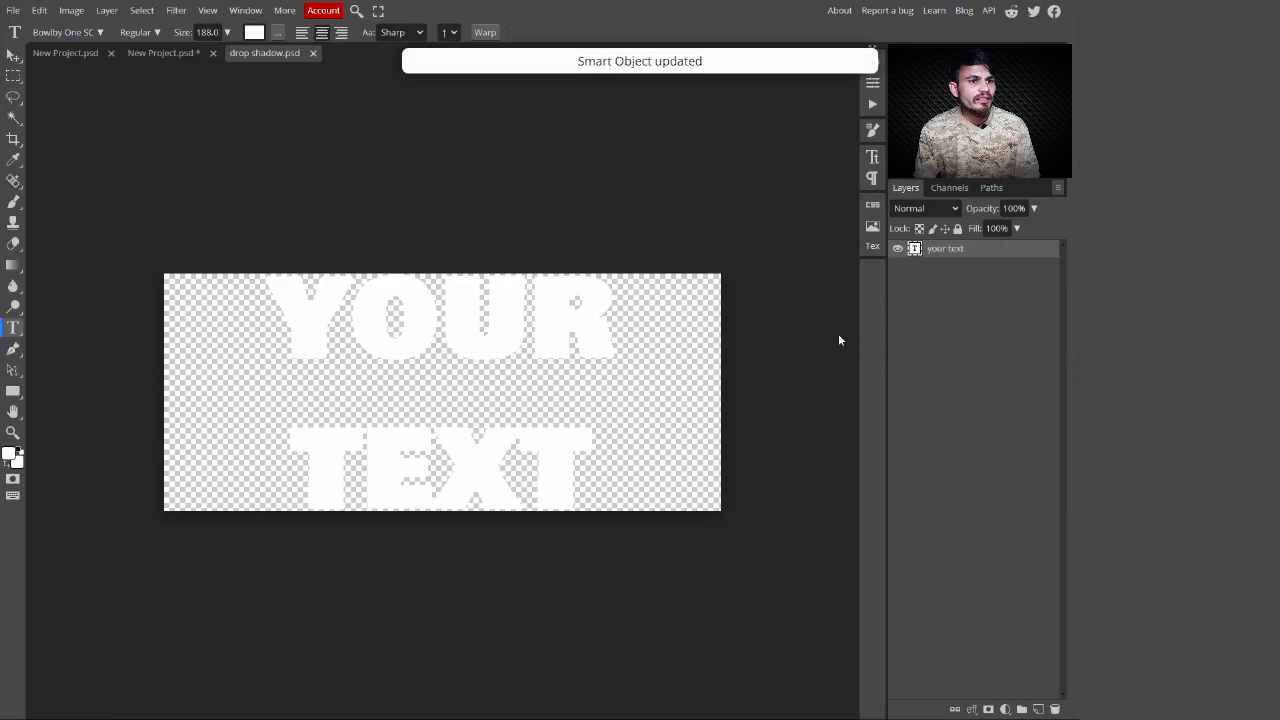
left_click(148, 54)
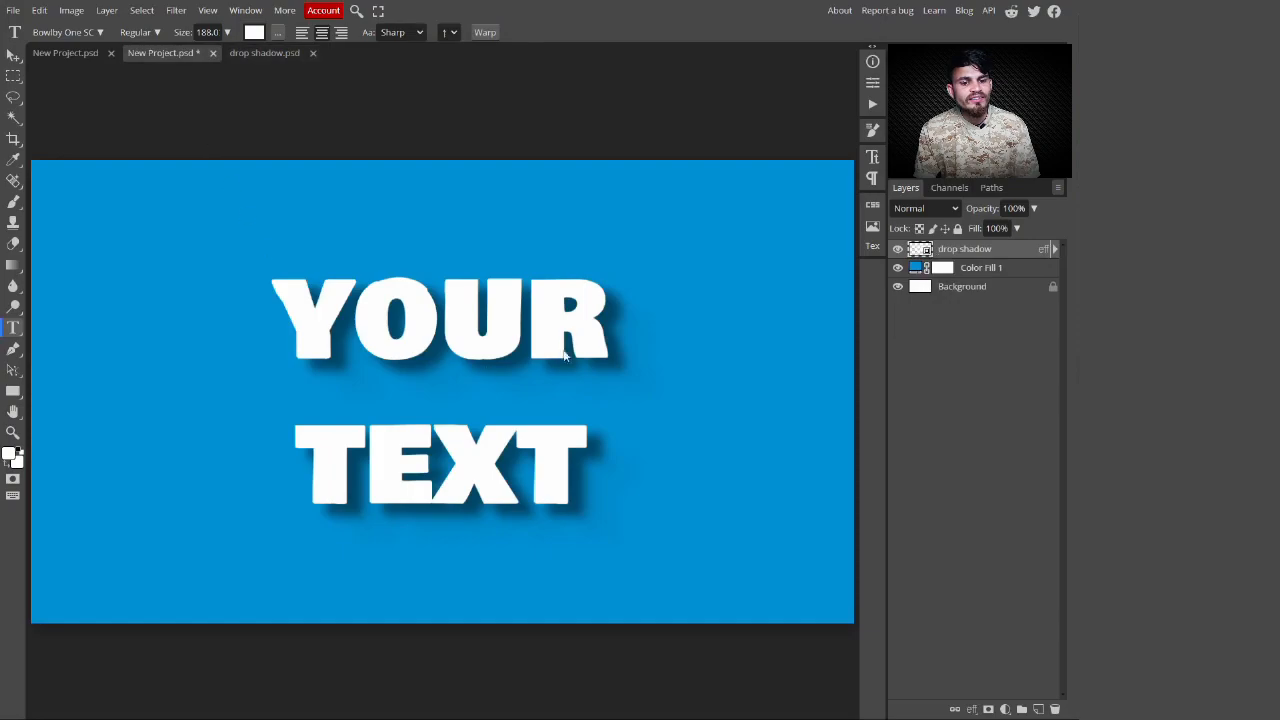